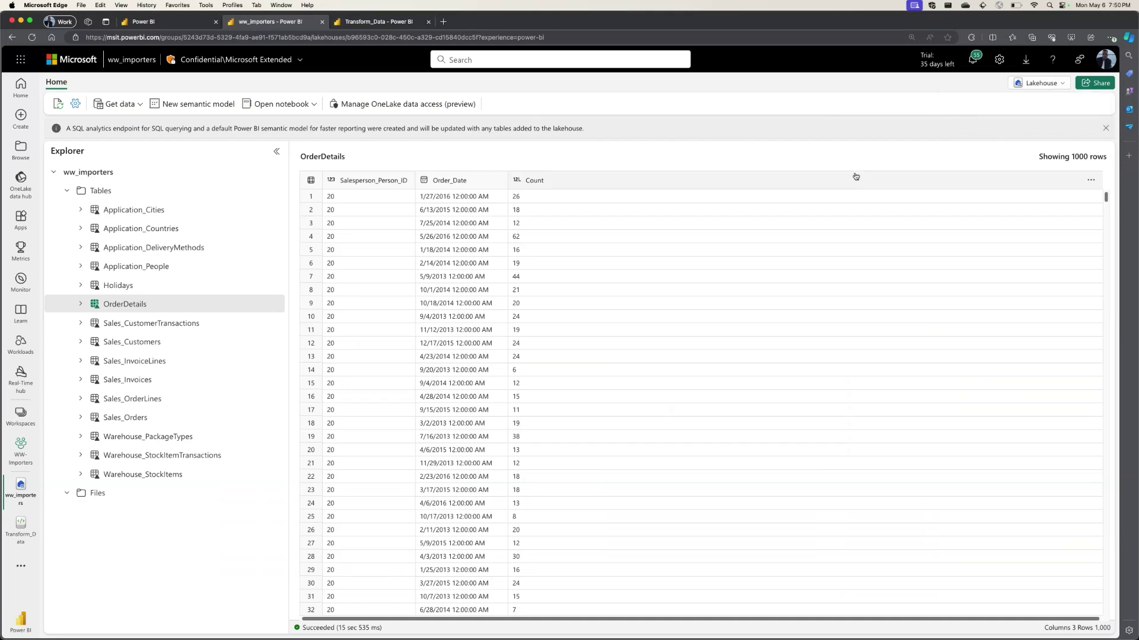
- Switch the ww_importers lakehouse to its SQL analytics endpoint and create a new report from its tables
{"action": "left_click", "coordinate": [1038, 90]}
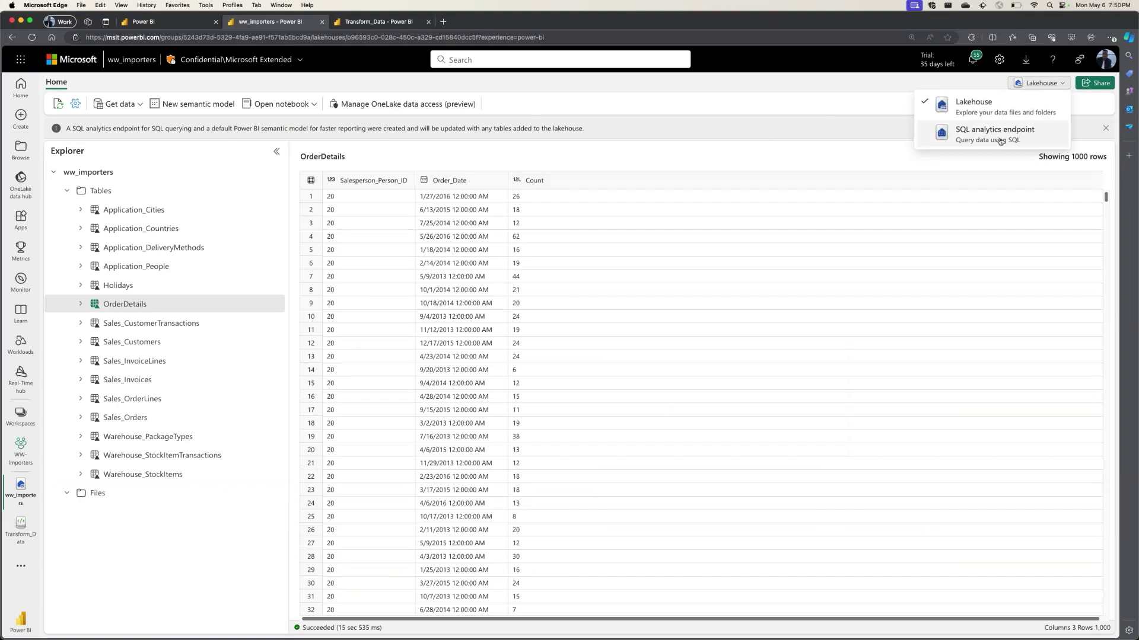
{"action": "left_click", "coordinate": [998, 138]}
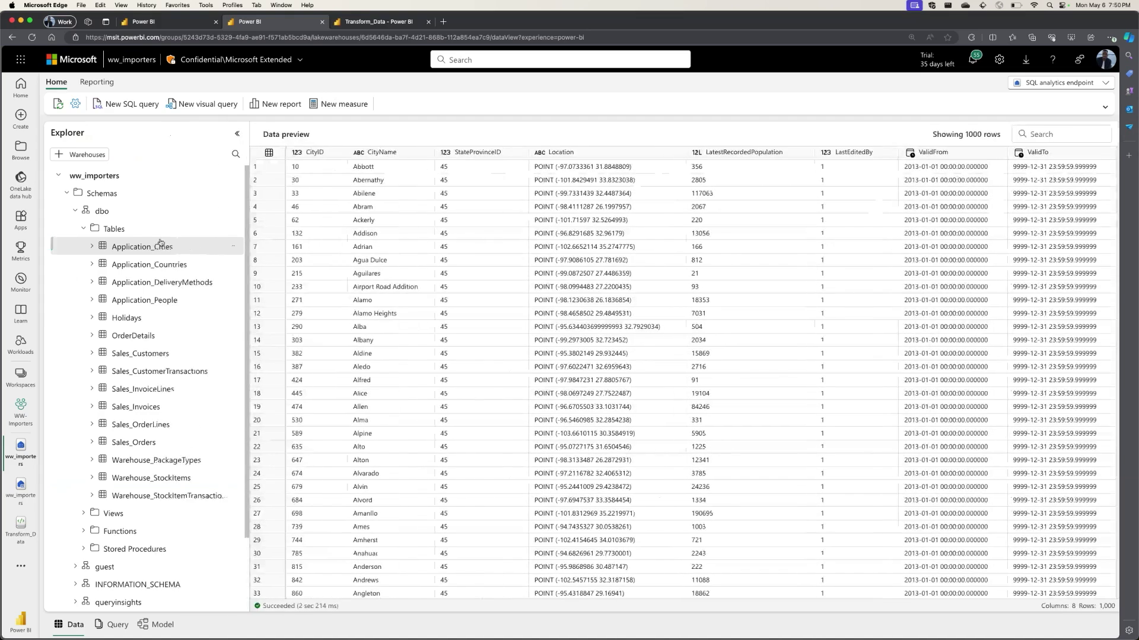
{"action": "scroll", "coordinate": [176, 405], "scroll_direction": "down", "scroll_amount": 2}
{"action": "scroll", "coordinate": [176, 405], "scroll_direction": "down", "scroll_amount": 5}
{"action": "scroll", "coordinate": [176, 406], "scroll_direction": "up", "scroll_amount": 7}
{"action": "left_click", "coordinate": [278, 103]}
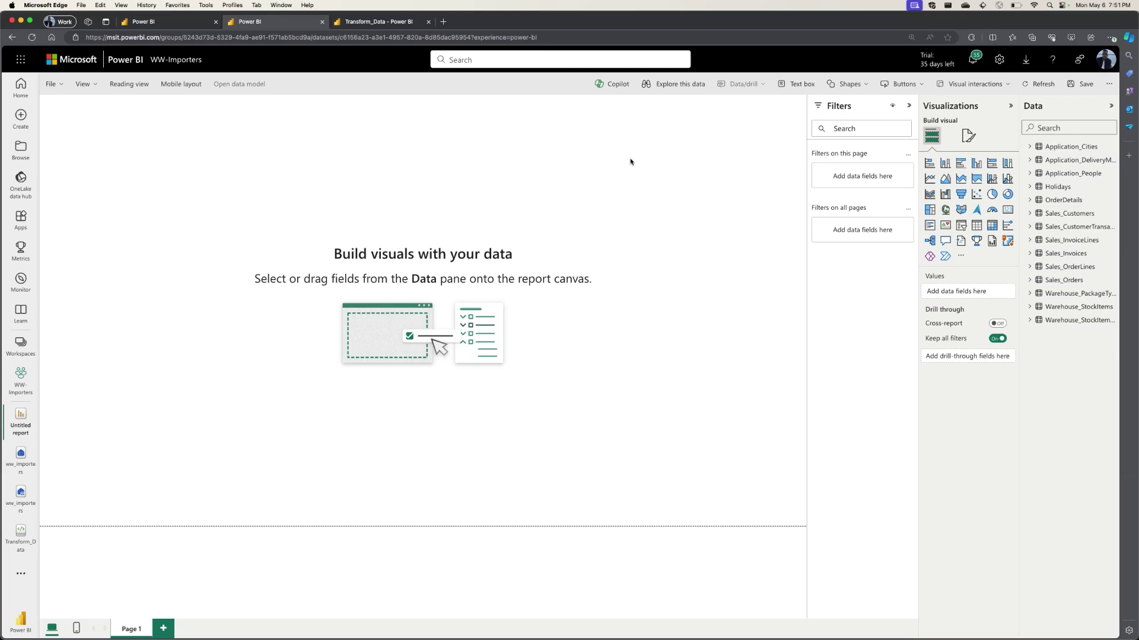
- Open Copilot in the report and ask it to "Summarize the model we're working with", reading through its answer
{"action": "left_click", "coordinate": [612, 85]}
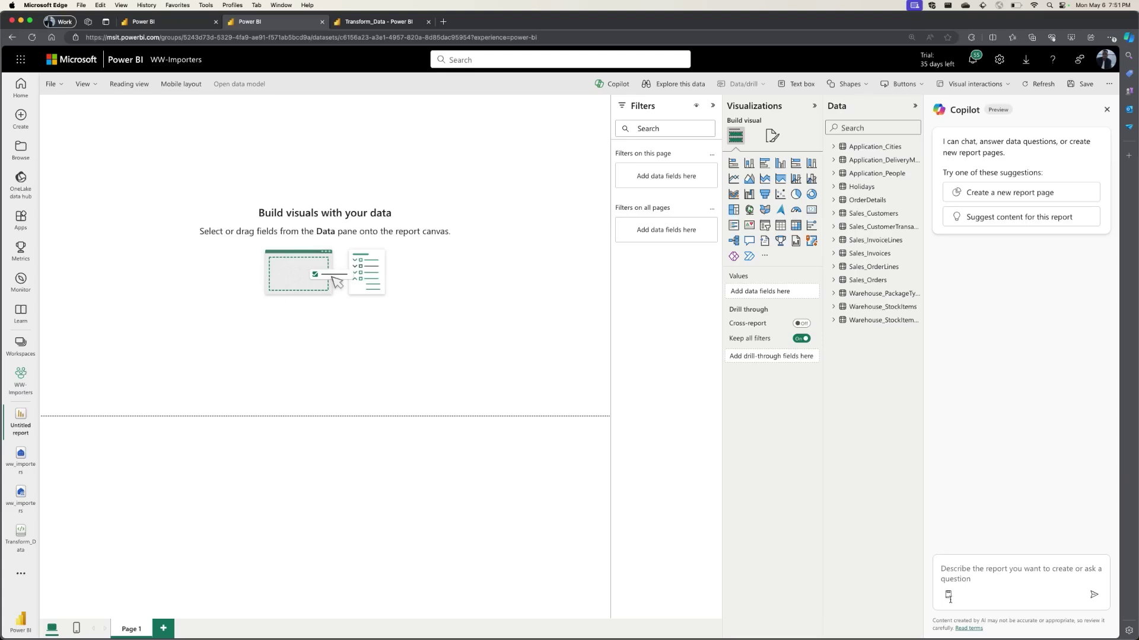
{"action": "left_click", "coordinate": [984, 594]}
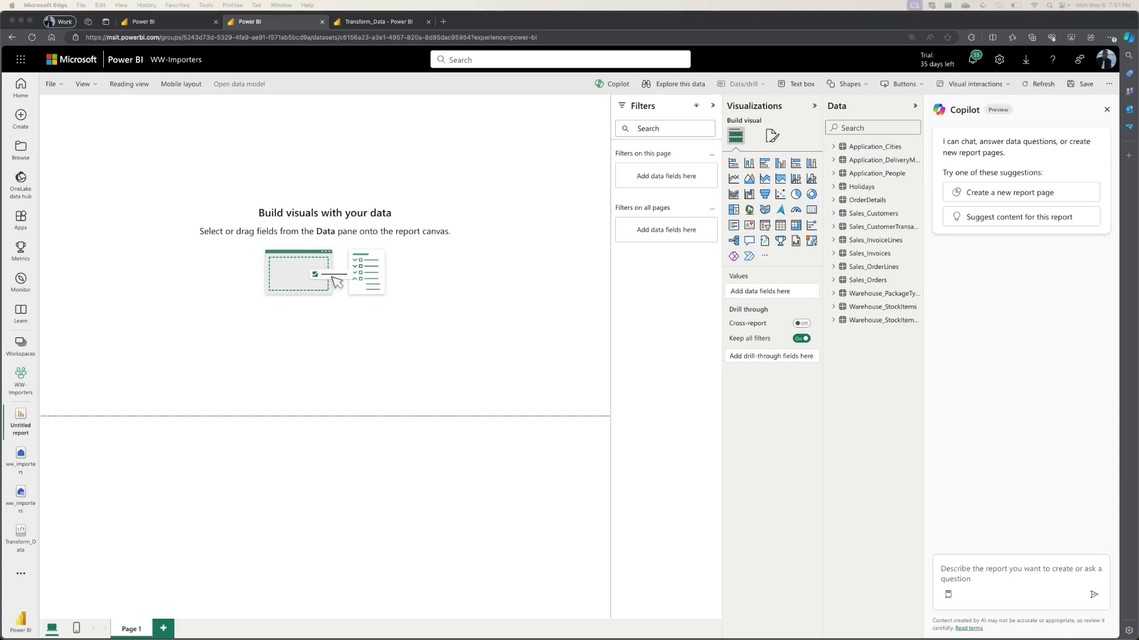
{"action": "left_click", "coordinate": [967, 578]}
{"action": "type", "text": "Summarize the model we're working with"}
{"action": "key", "text": "Return"}
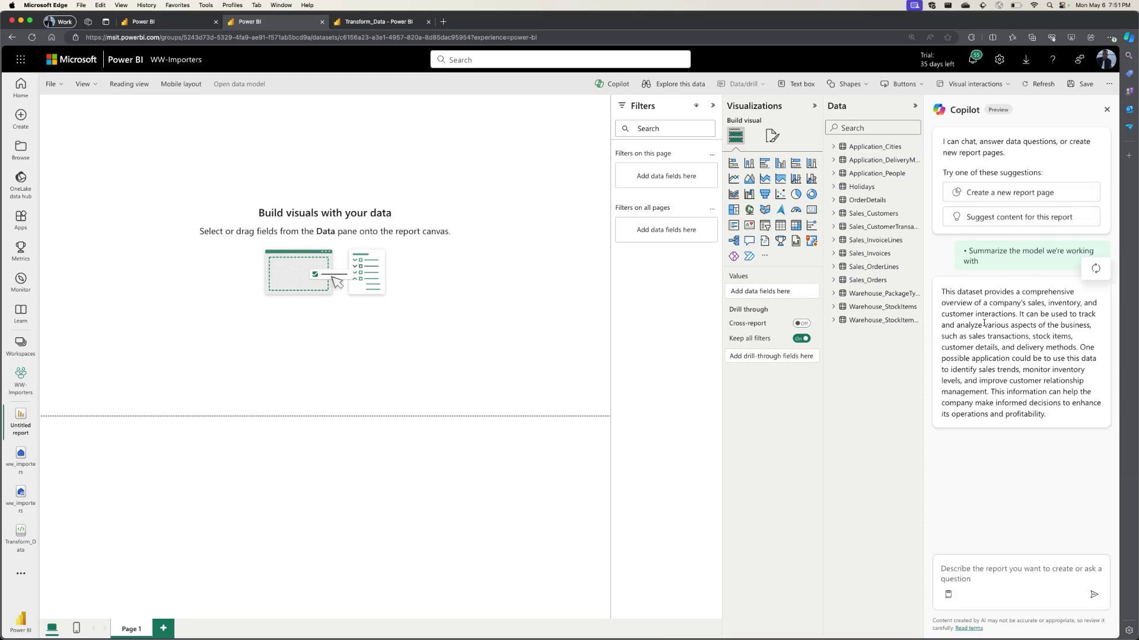
{"action": "left_click_drag", "start_coordinate": [944, 297], "coordinate": [1008, 314]}
{"action": "left_click", "coordinate": [1037, 351]}
{"action": "left_click_drag", "start_coordinate": [993, 393], "coordinate": [1047, 415]}
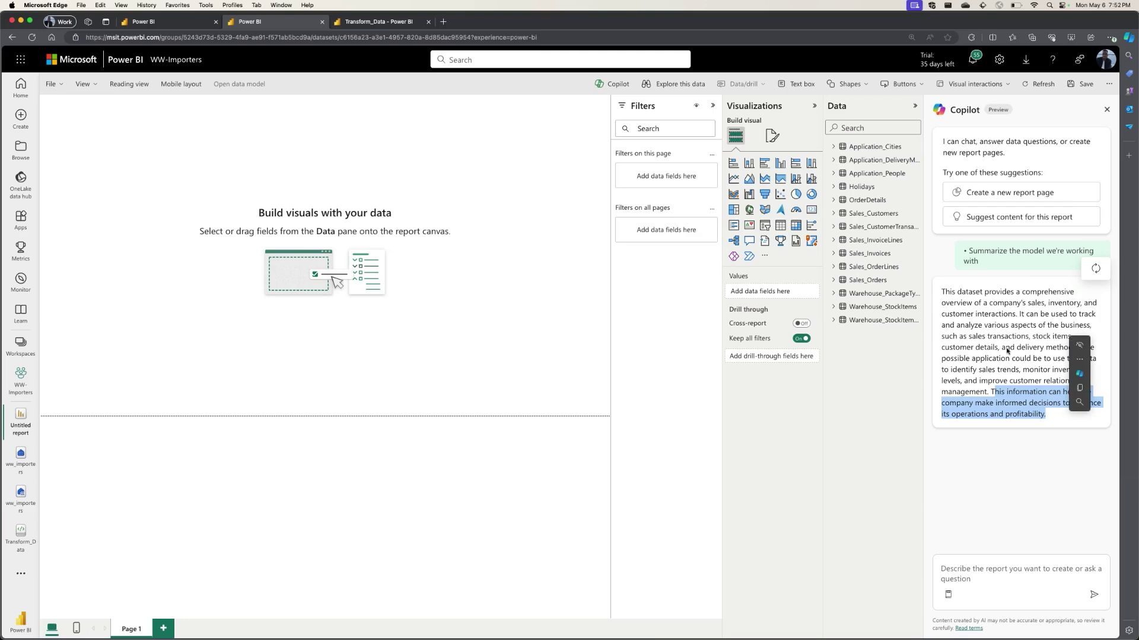
{"action": "left_click", "coordinate": [958, 539]}
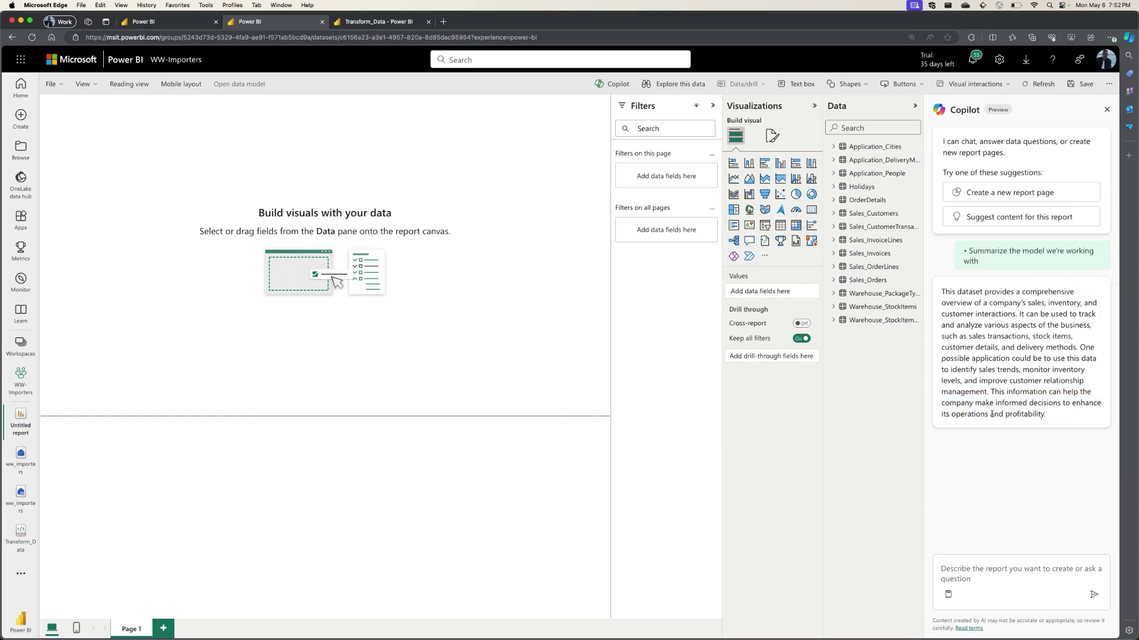
- Have Copilot suggest content for the report, expand the suggested topics and create the Inventory Management Overview page
{"action": "left_click", "coordinate": [992, 218]}
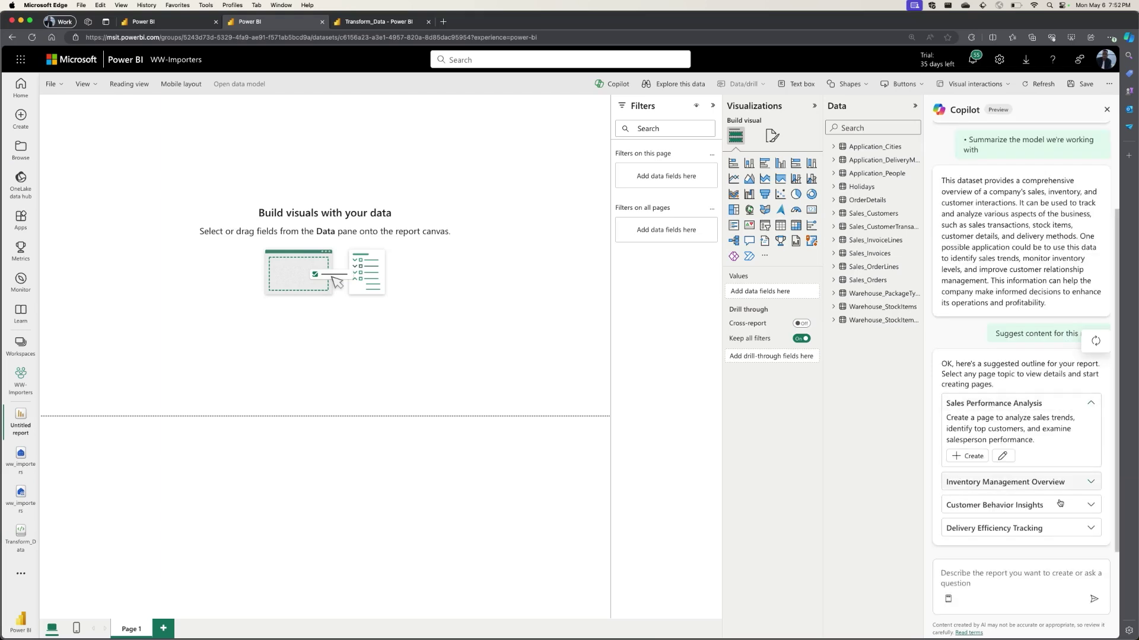
{"action": "left_click", "coordinate": [1002, 484]}
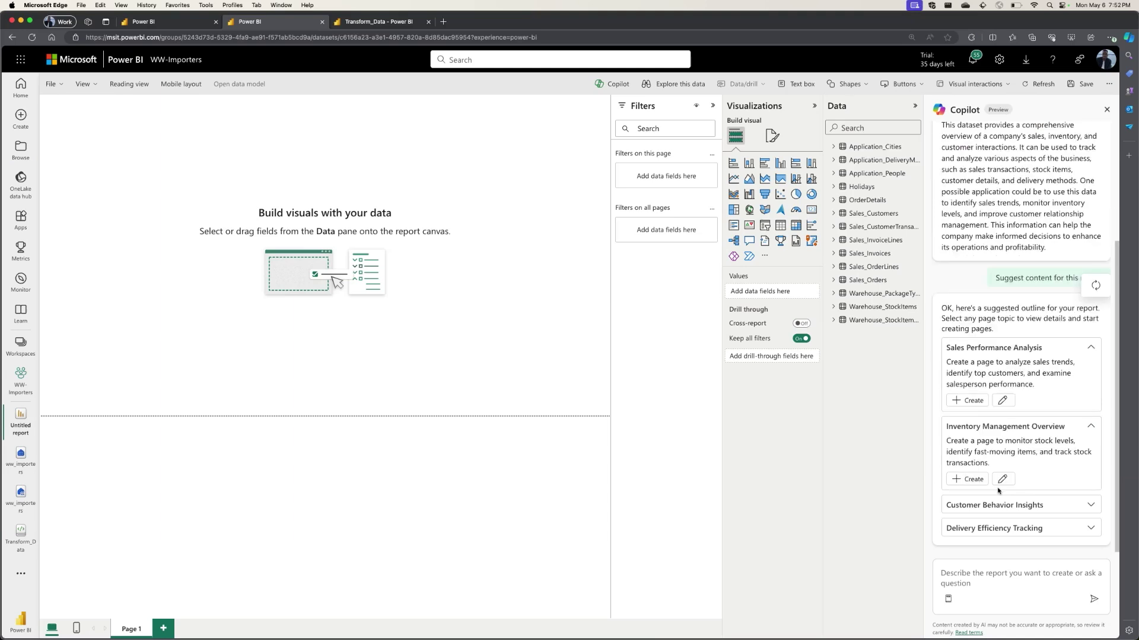
{"action": "left_click", "coordinate": [1090, 505]}
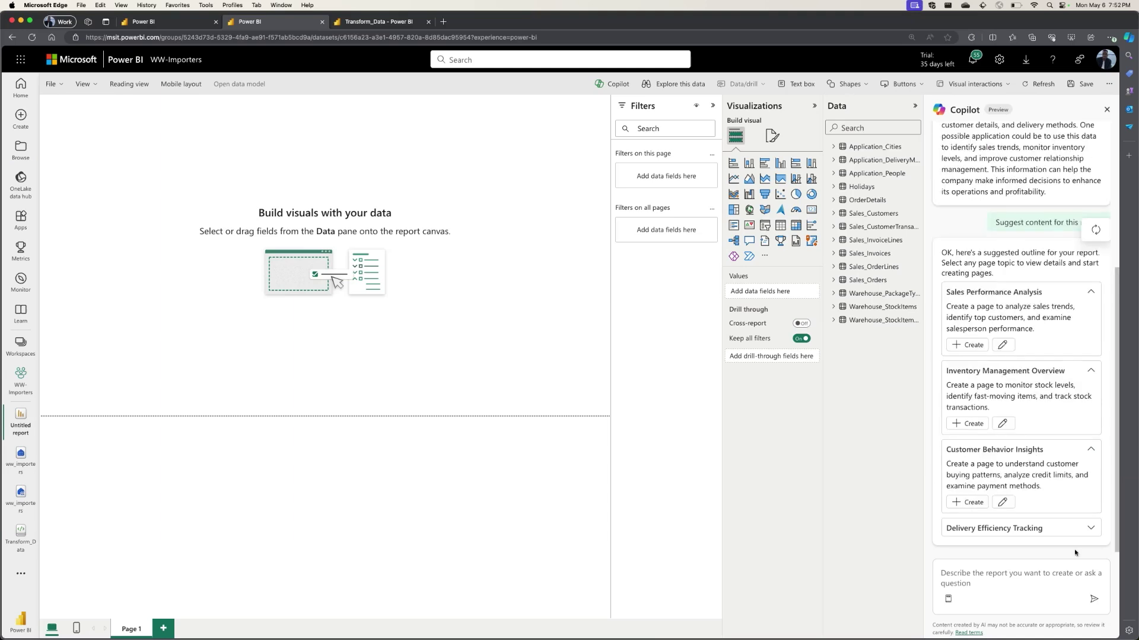
{"action": "left_click", "coordinate": [1061, 529]}
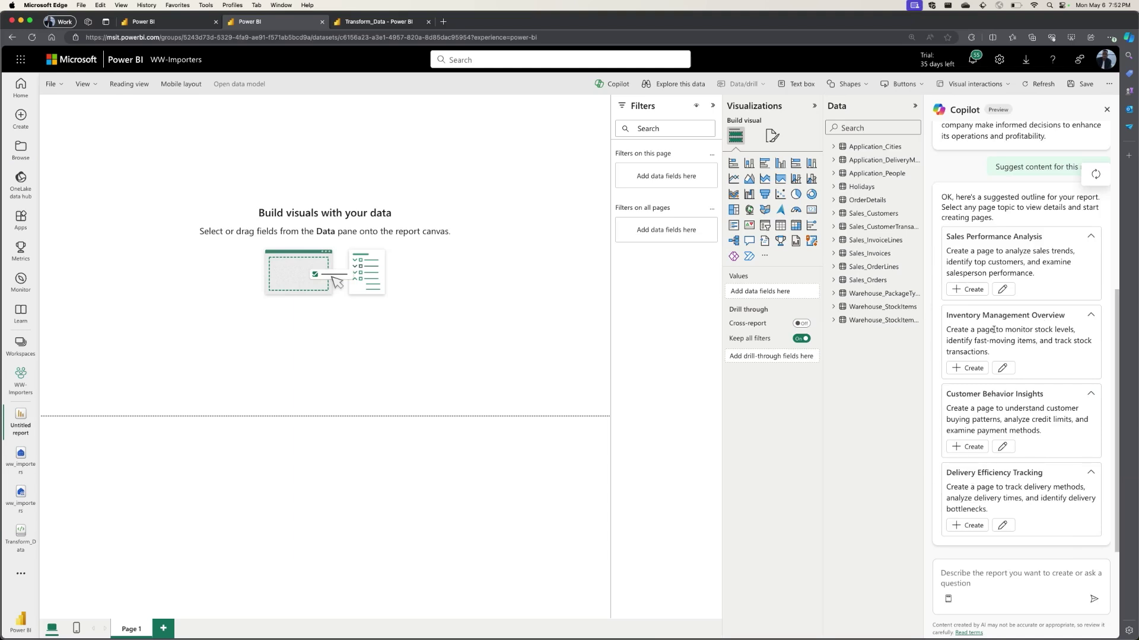
{"action": "left_click", "coordinate": [968, 368]}
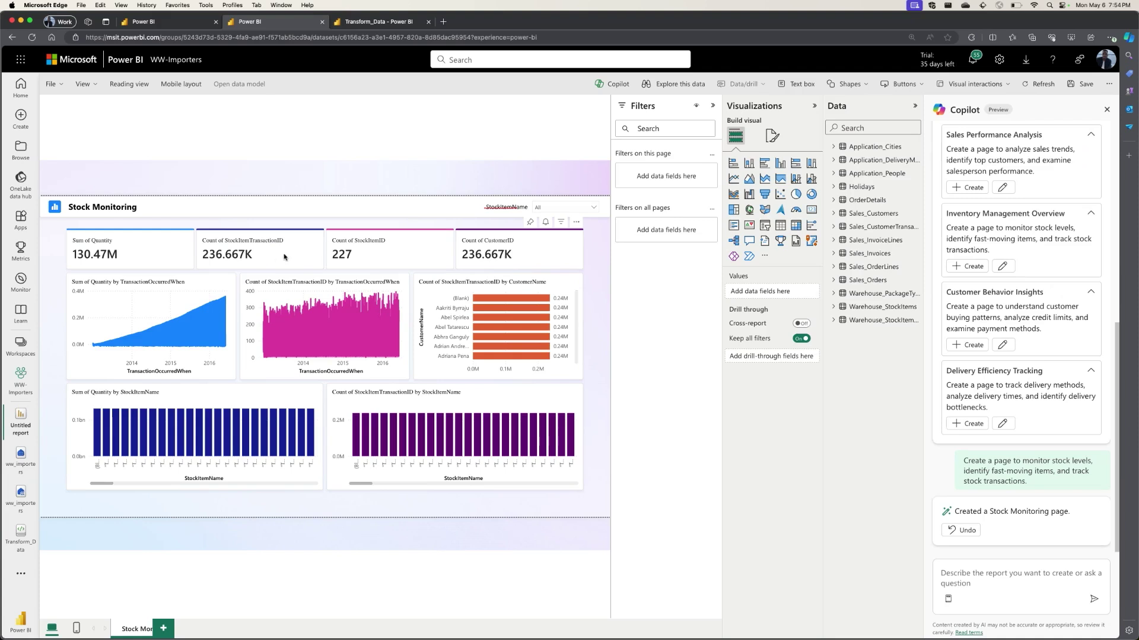
- Rename the Count of CustomerID field in the card visual to "Total Customers" for this visual
{"action": "left_click", "coordinate": [497, 256]}
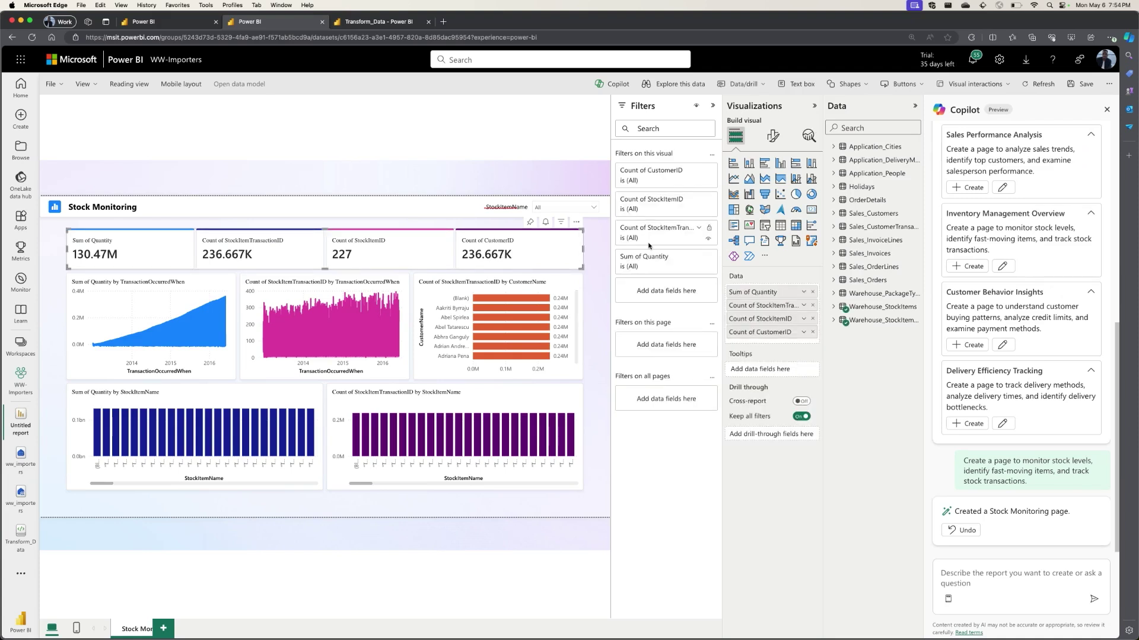
{"action": "left_click", "coordinate": [803, 319]}
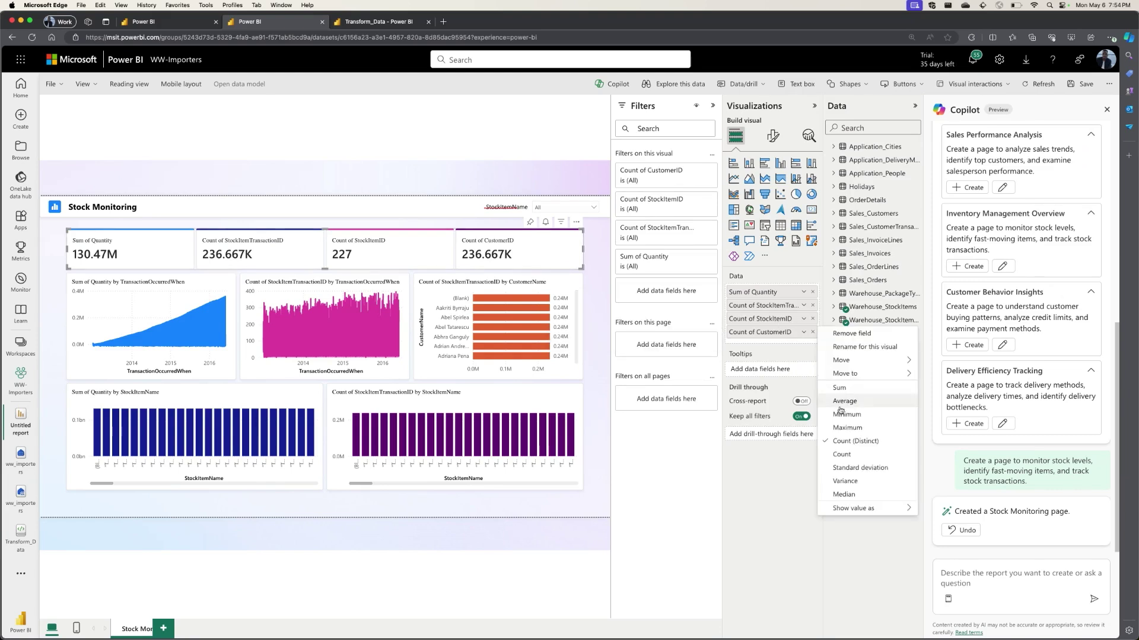
{"action": "left_click", "coordinate": [864, 347]}
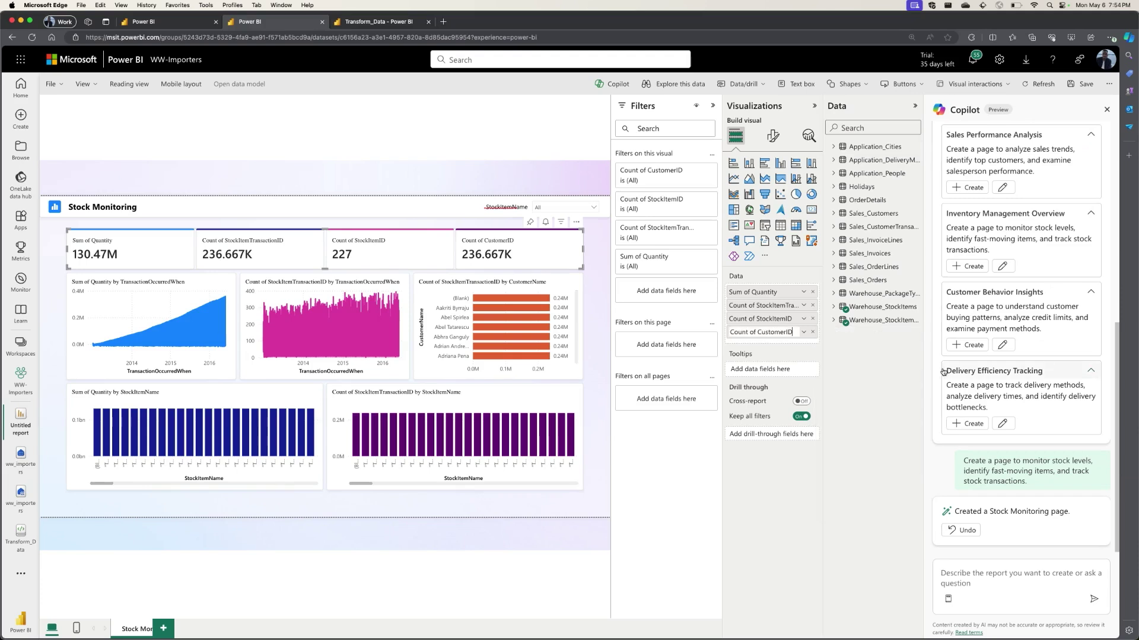
{"action": "key", "text": "BackSpace"}
{"action": "key", "text": "BackSpace"}
{"action": "key", "text": "BackSpace"}
{"action": "key", "text": "BackSpace"}
{"action": "key", "text": "BackSpace"}
{"action": "key", "text": "BackSpace"}
{"action": "key", "text": "BackSpace"}
{"action": "key", "text": "BackSpace"}
{"action": "key", "text": "BackSpace"}
{"action": "key", "text": "BackSpace"}
{"action": "key", "text": "BackSpace"}
{"action": "key", "text": "BackSpace"}
{"action": "key", "text": "BackSpace"}
{"action": "key", "text": "BackSpace"}
{"action": "key", "text": "BackSpace"}
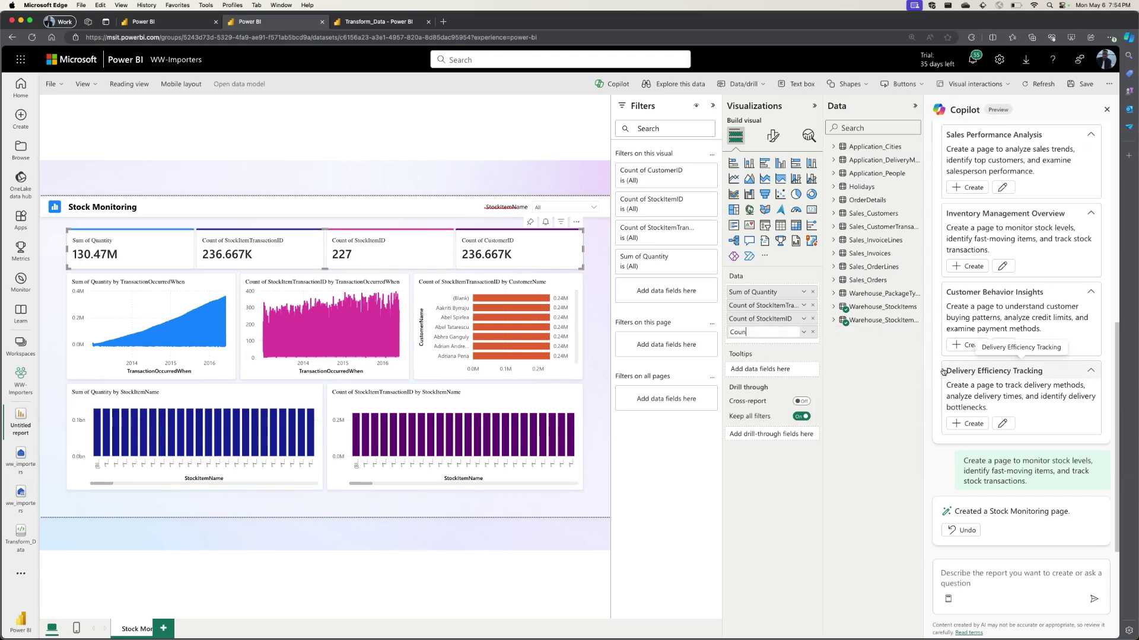
{"action": "key", "text": "BackSpace"}
{"action": "key", "text": "BackSpace"}
{"action": "key", "text": "BackSpace"}
{"action": "key", "text": "BackSpace"}
{"action": "type", "text": "Total Customers"}
{"action": "key", "text": "Return"}
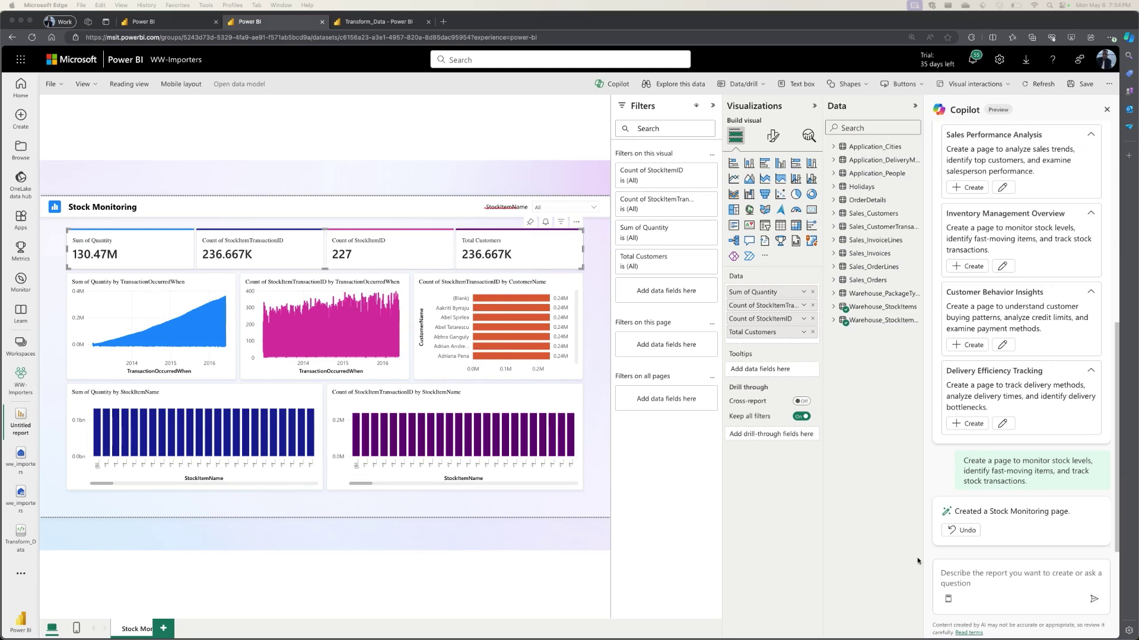
- Ask Copilot to "Give me an executive summary" of the page and inspect the visuals referenced in its answer
{"action": "left_click", "coordinate": [947, 599]}
{"action": "left_click", "coordinate": [970, 557]}
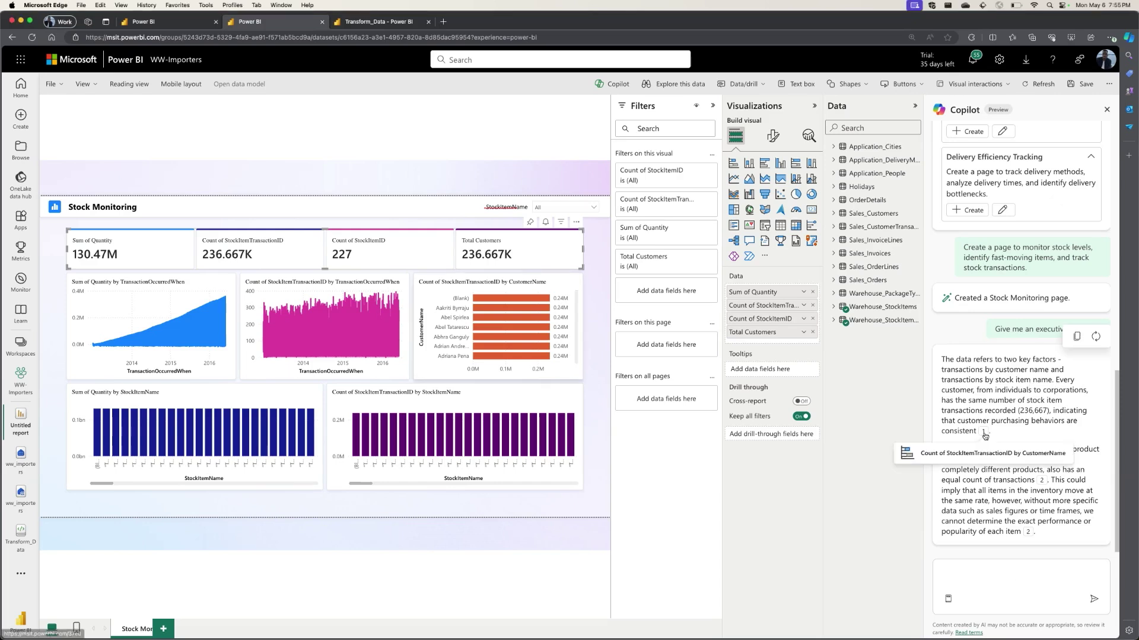
{"action": "left_click", "coordinate": [985, 436]}
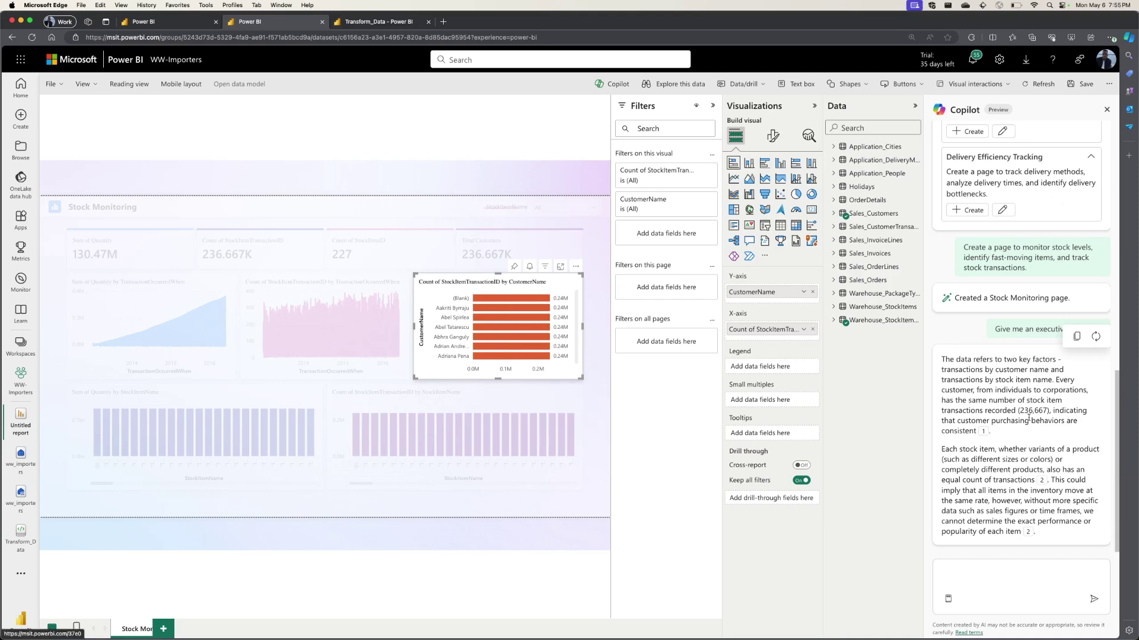
{"action": "mouse_move", "coordinate": [981, 434]}
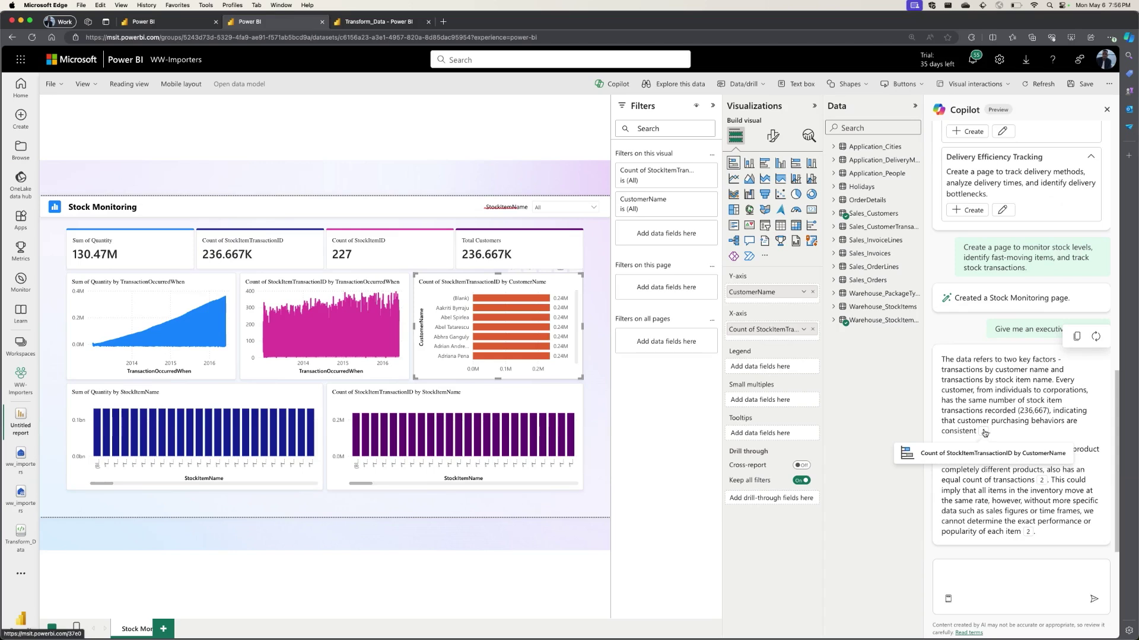
{"action": "mouse_move", "coordinate": [1028, 535]}
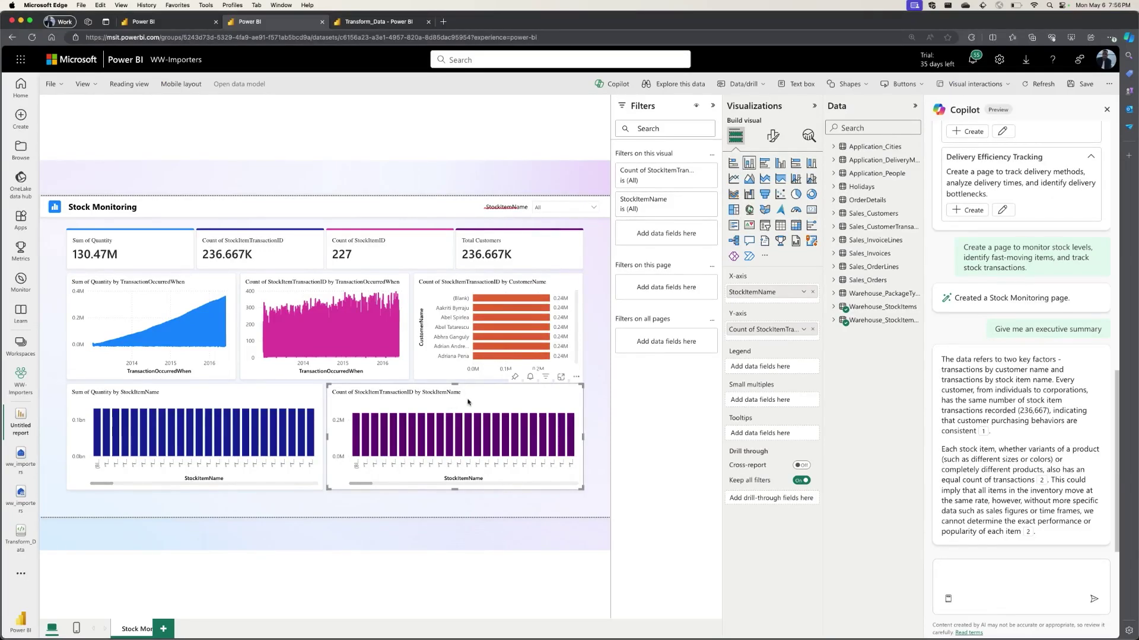
- Remove the Count of StockItemTransactionID by StockItemName column chart from the Stock Monitoring page
{"action": "right_click", "coordinate": [472, 401]}
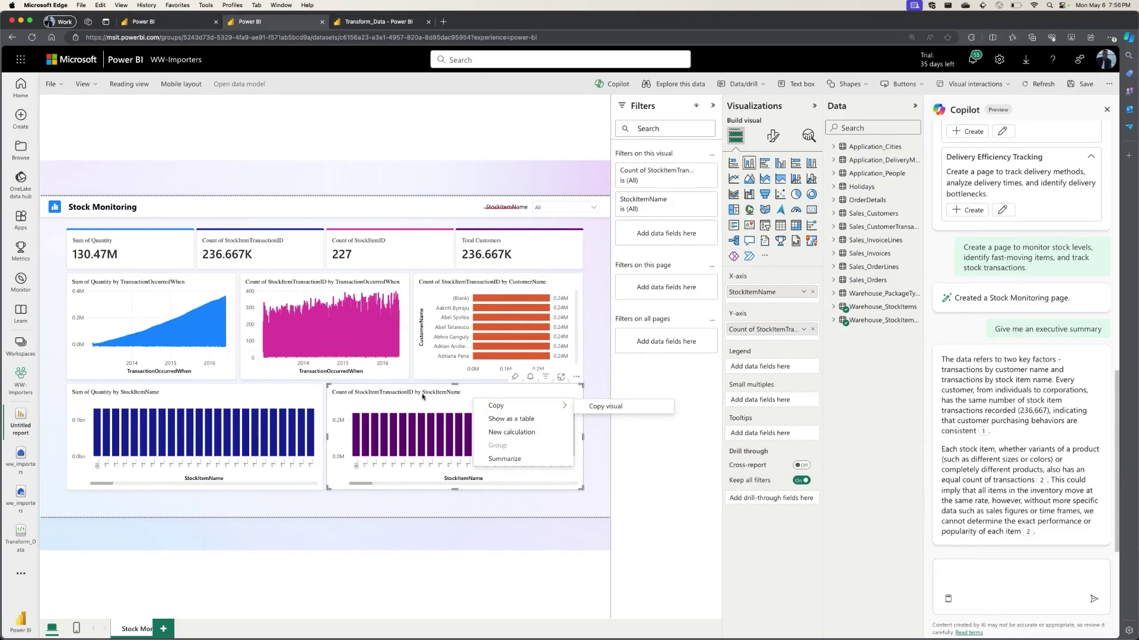
{"action": "left_click", "coordinate": [562, 383]}
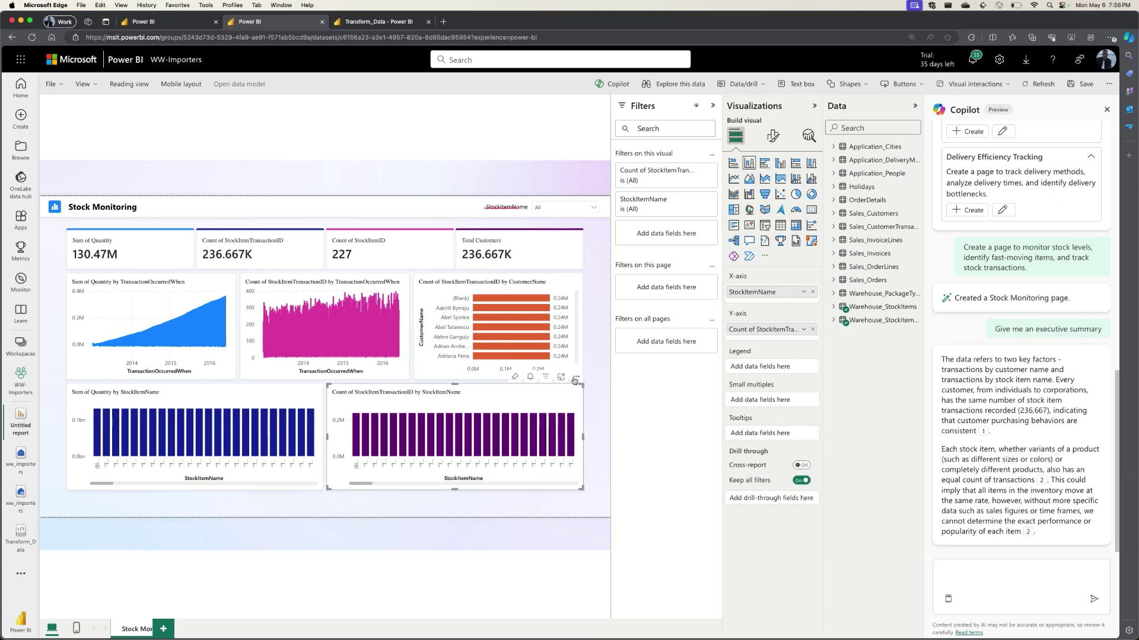
{"action": "left_click", "coordinate": [575, 377]}
{"action": "left_click", "coordinate": [609, 443]}
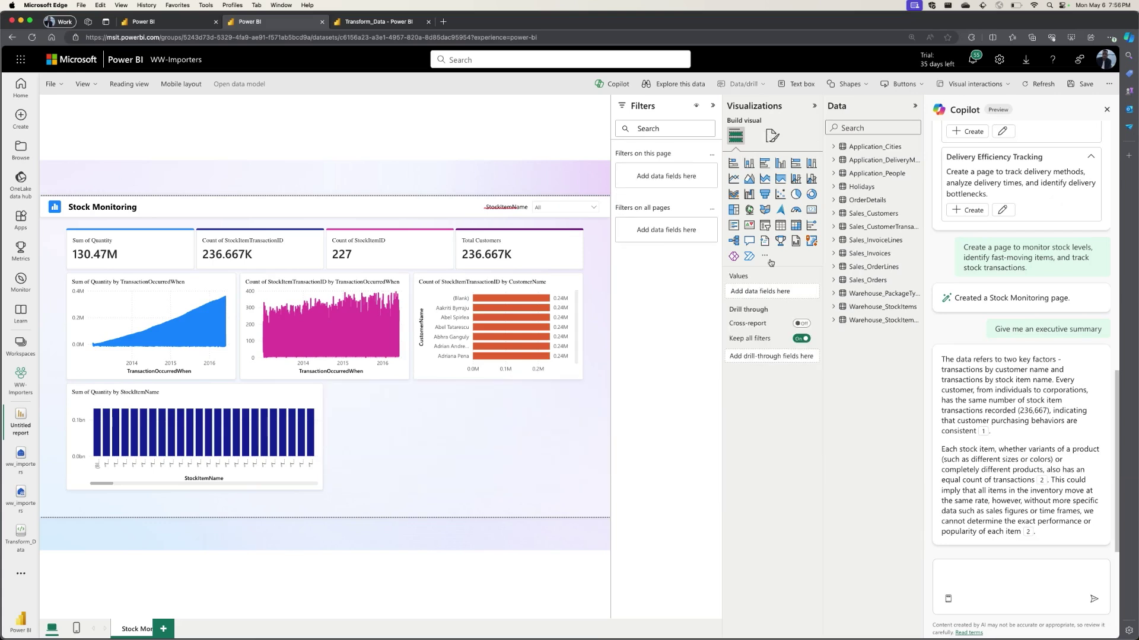
- Add a narrative visual in the emptied space, widen it to the page's right margin and choose the Copilot narrative type
{"action": "left_click", "coordinate": [764, 241]}
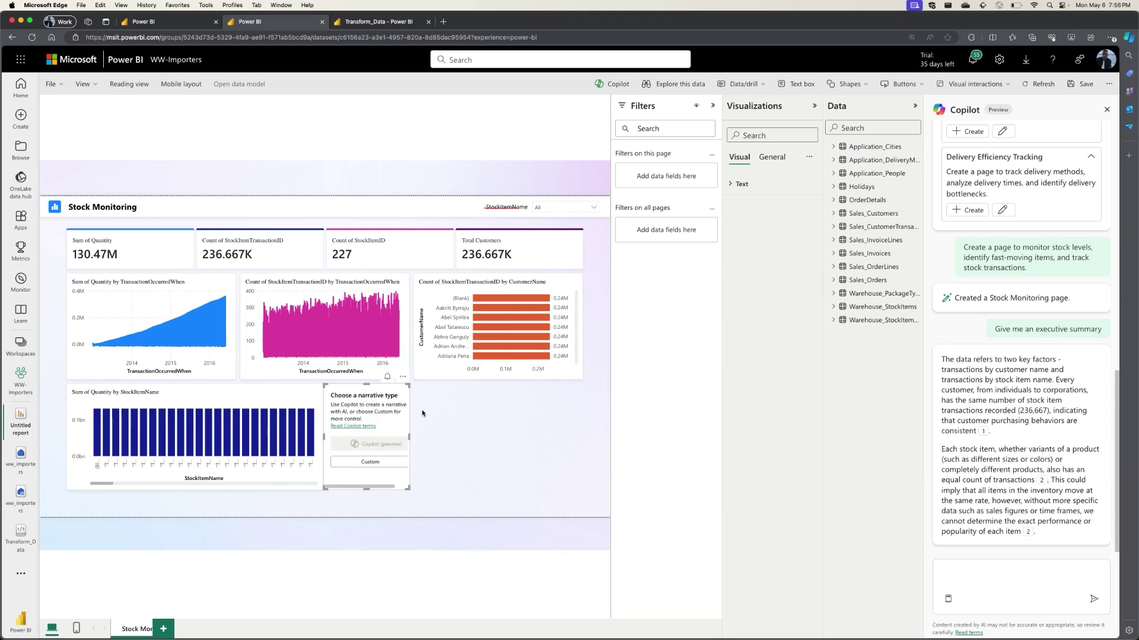
{"action": "left_click_drag", "start_coordinate": [411, 438], "coordinate": [582, 438]}
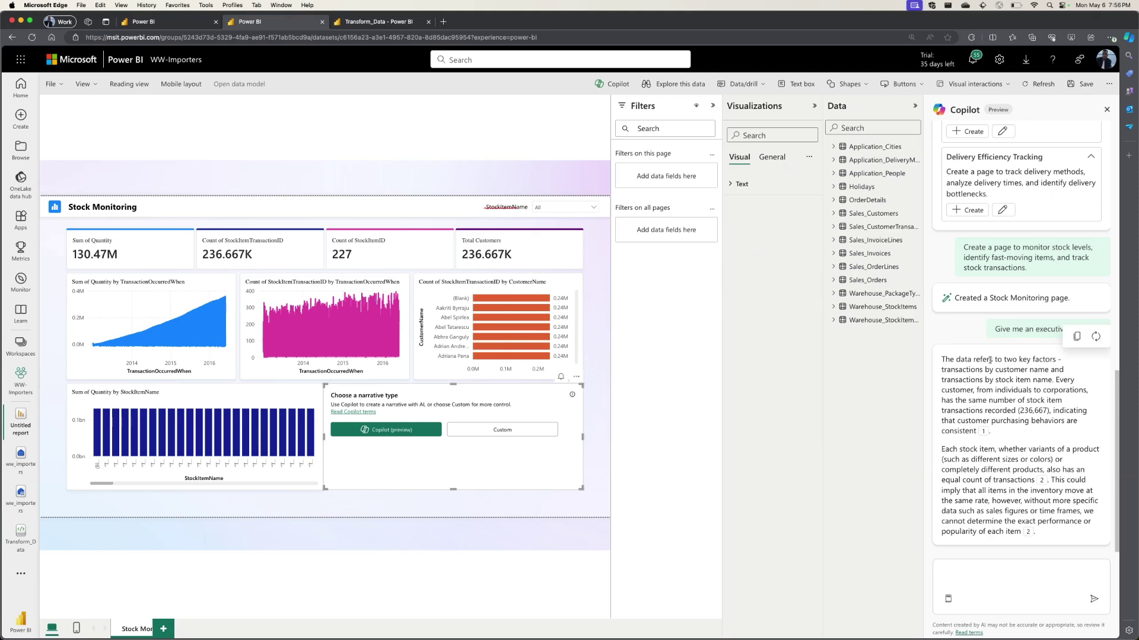
{"action": "left_click", "coordinate": [396, 430]}
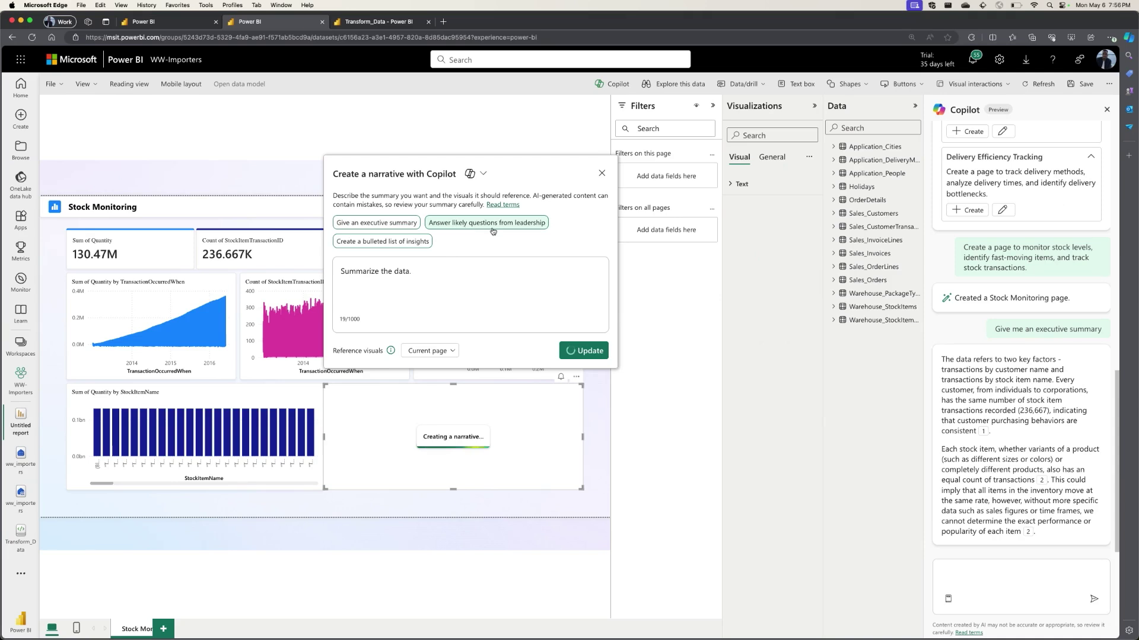
- Replace the narrative prompt with "Provide an executive summary, indicating important takeaways." and update the narrative for the current page
{"action": "left_click", "coordinate": [377, 222]}
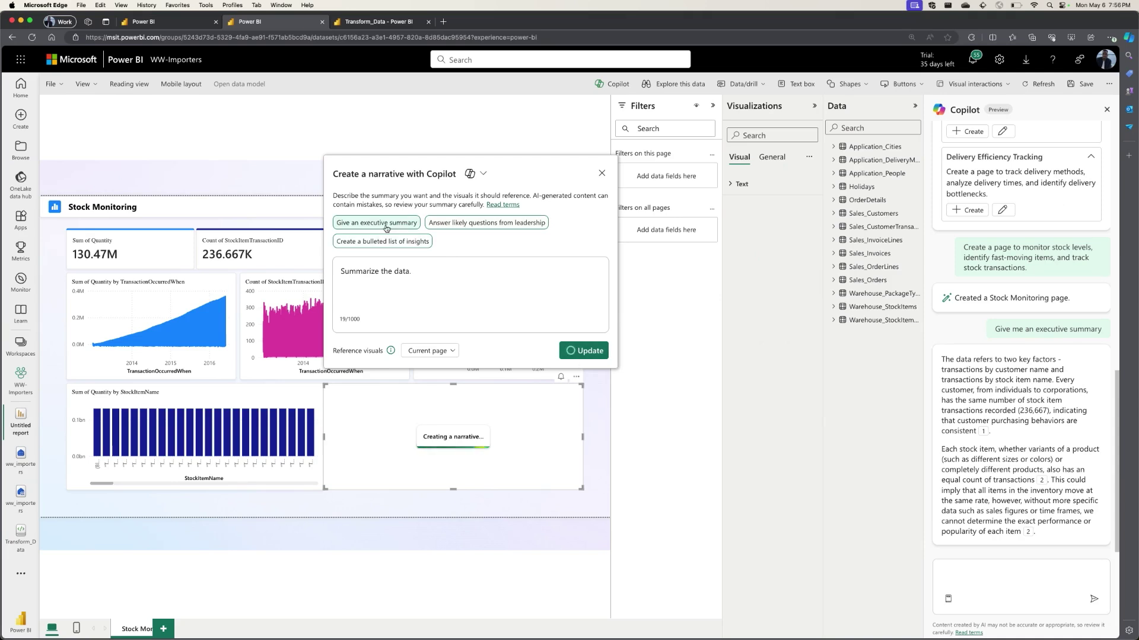
{"action": "left_click_drag", "start_coordinate": [414, 271], "coordinate": [332, 271]}
{"action": "key", "text": "BackSpace"}
{"action": "left_click", "coordinate": [584, 351]}
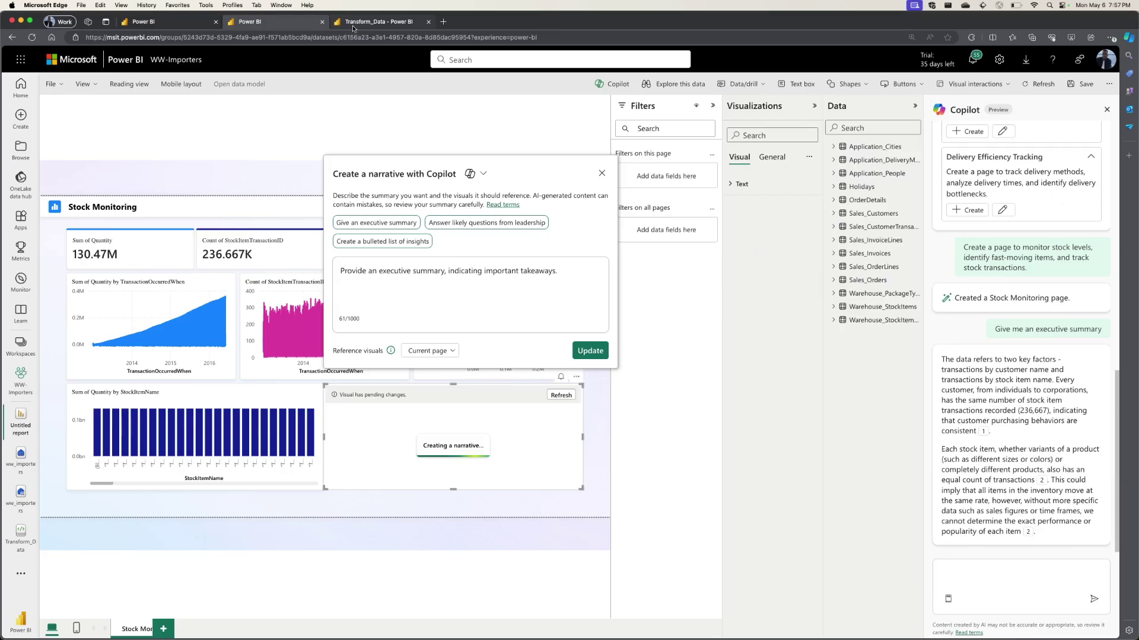
- Switch to the Transform_Data browser tab and open the ww_importers lakehouse from the WW-Importers workspace's Step 2 folder
{"action": "left_click", "coordinate": [353, 26]}
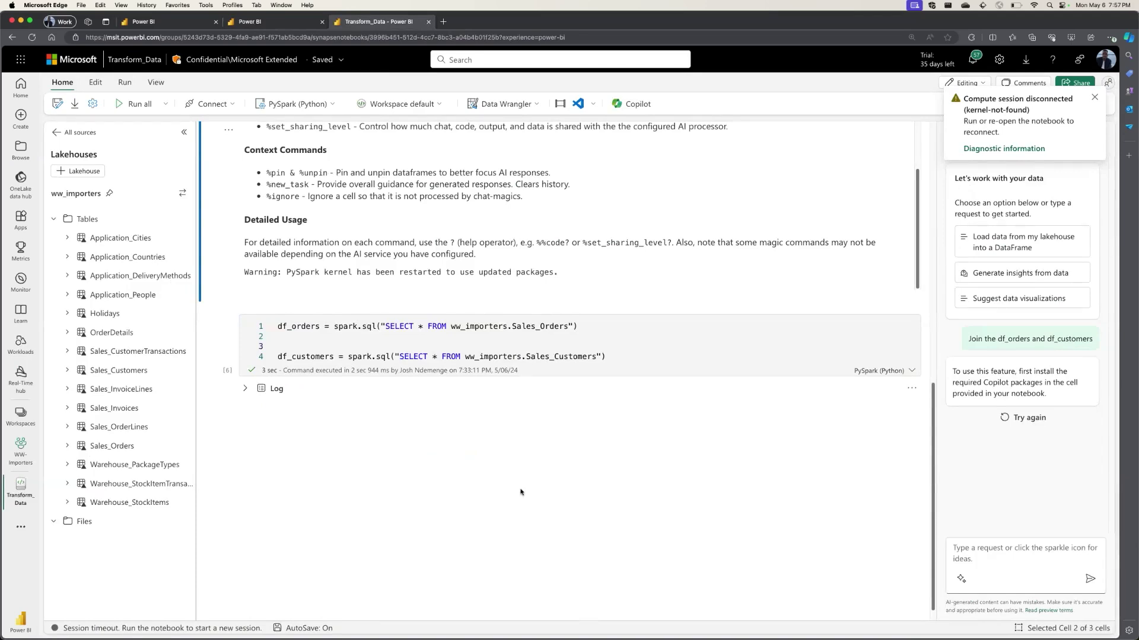
{"action": "left_click", "coordinate": [1096, 99]}
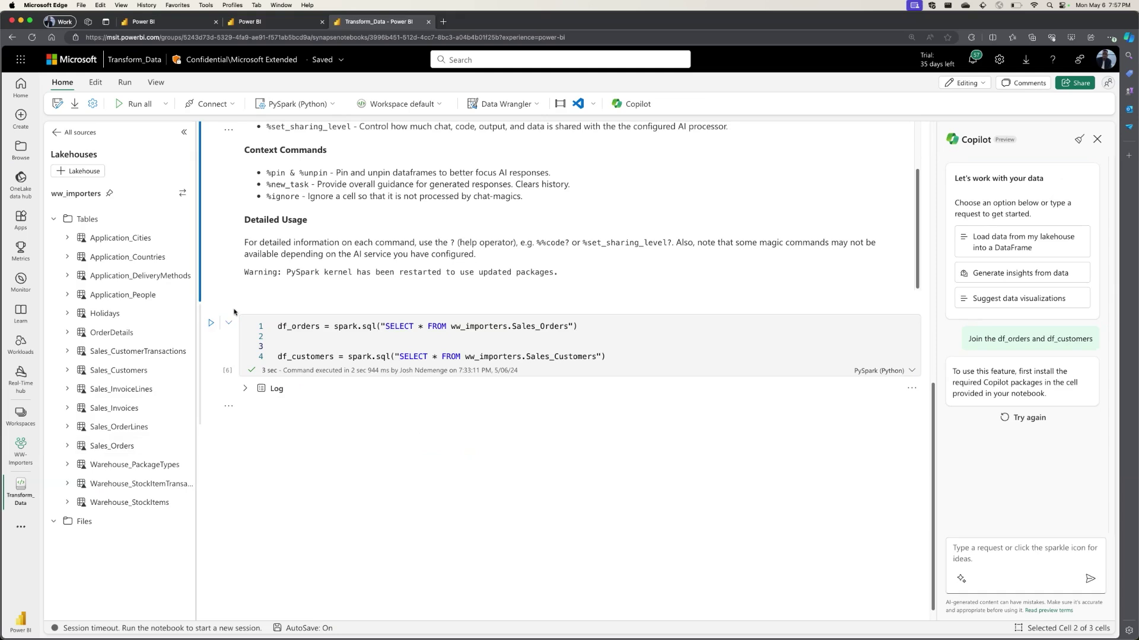
{"action": "left_click", "coordinate": [35, 479]}
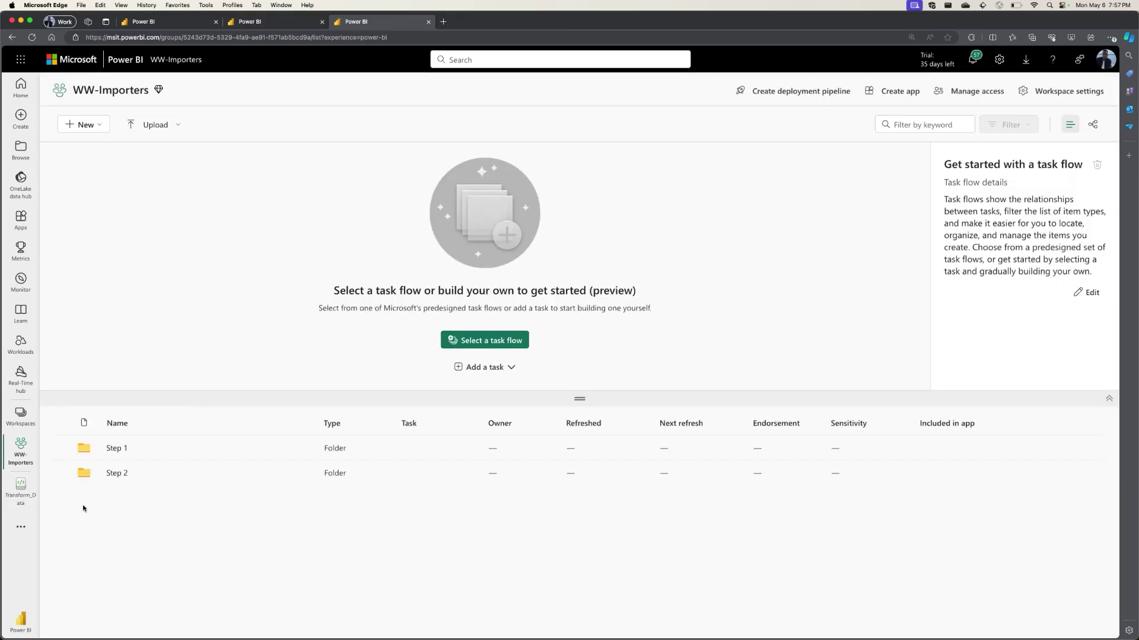
{"action": "left_click", "coordinate": [117, 474]}
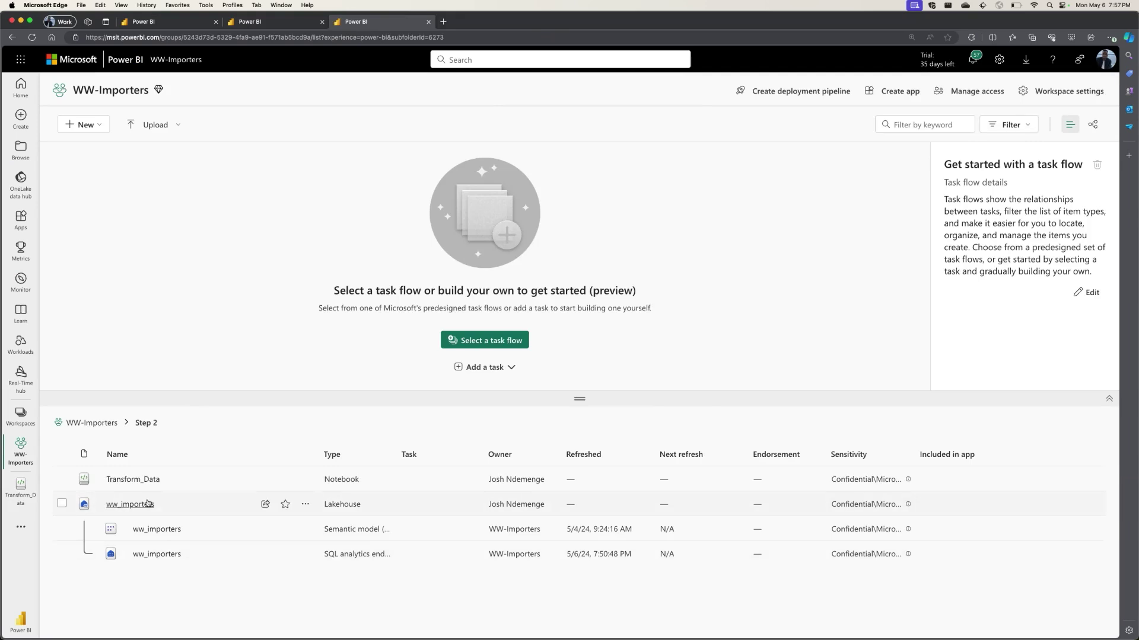
{"action": "left_click", "coordinate": [148, 504]}
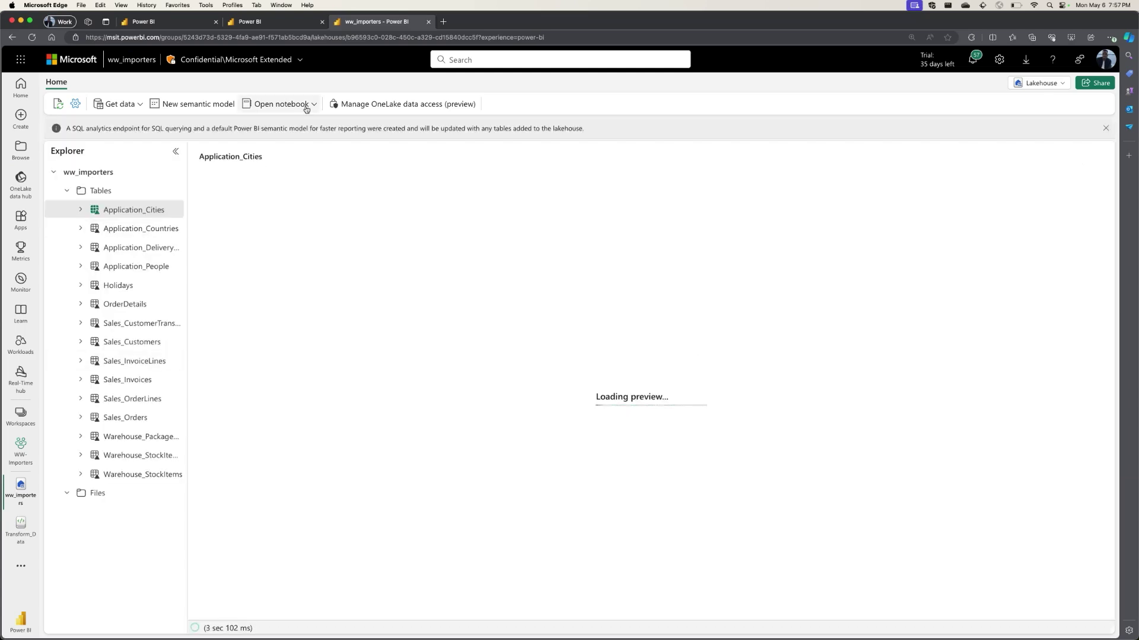
- Create a new notebook from the ww_importers lakehouse and show the attached lakehouse's tables in the explorer
{"action": "left_click", "coordinate": [281, 103]}
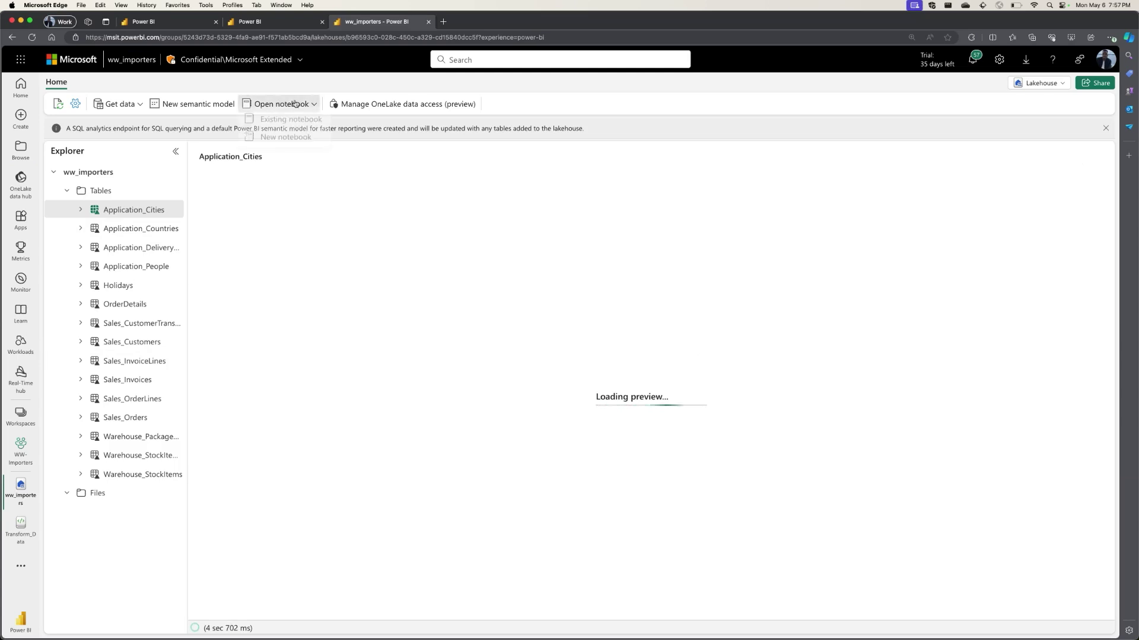
{"action": "left_click", "coordinate": [286, 142]}
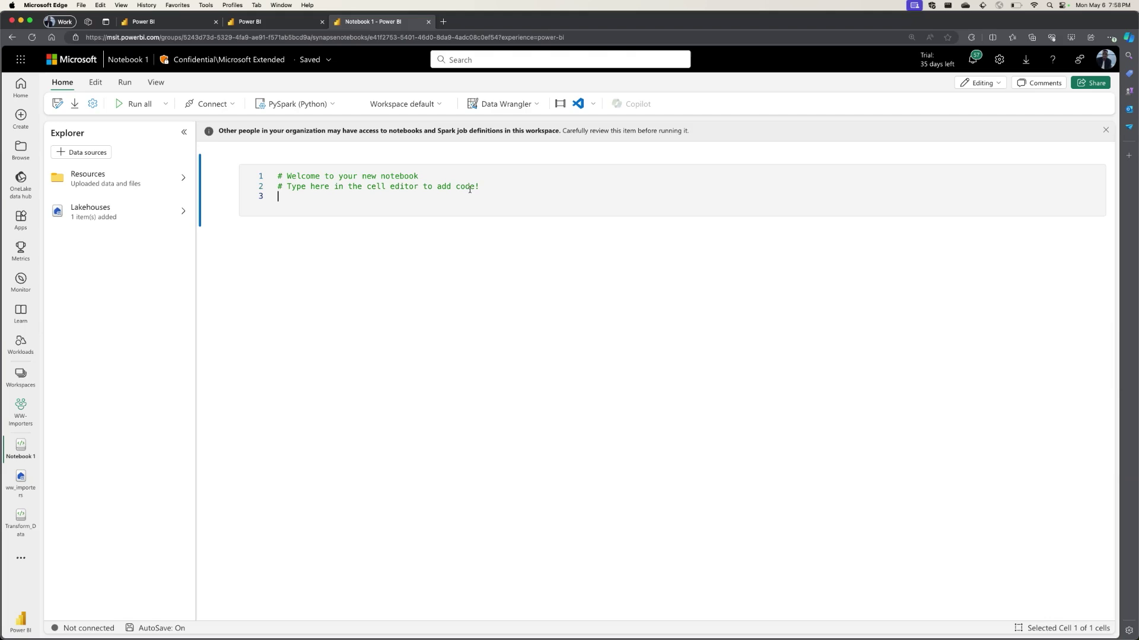
{"action": "left_click", "coordinate": [140, 217]}
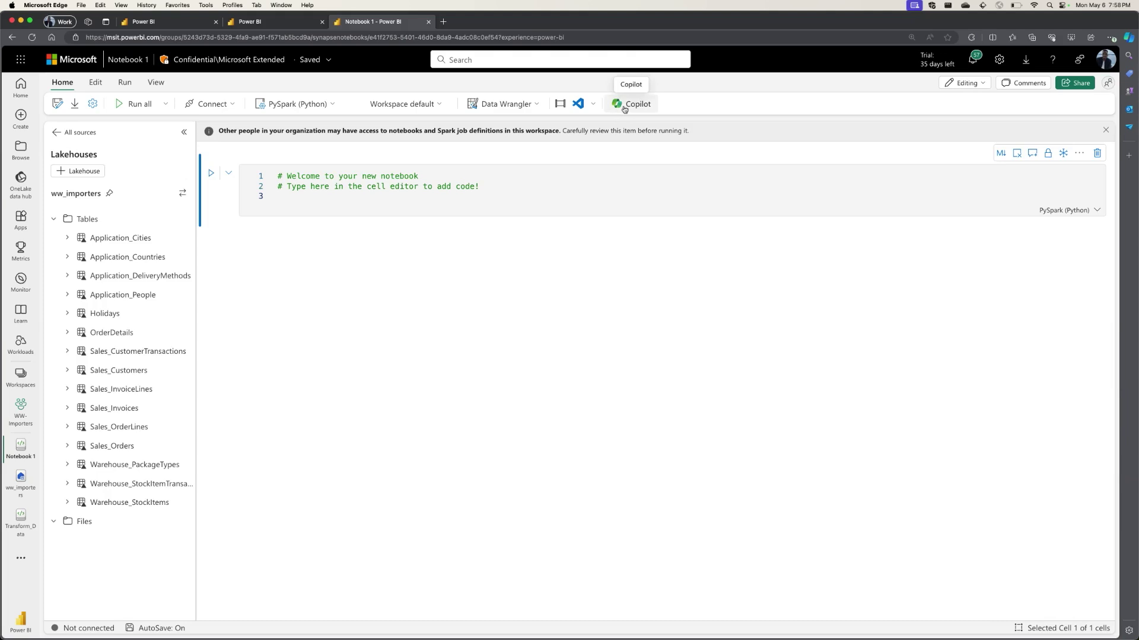
- Start Copilot in the new notebook and run the cell that installs its required packages
{"action": "left_click", "coordinate": [625, 109]}
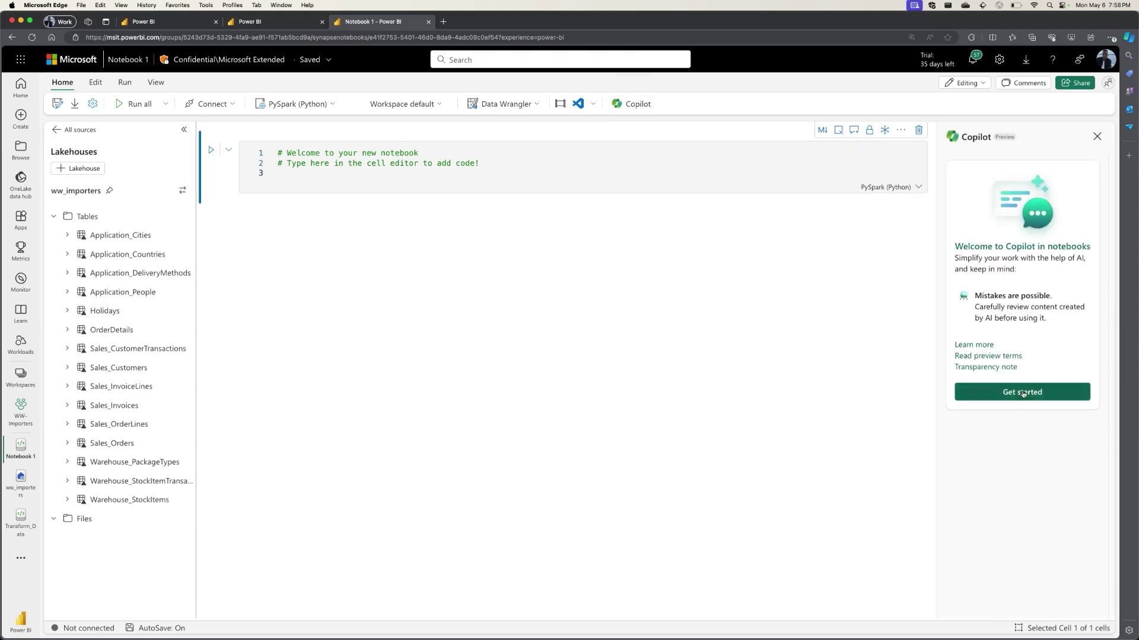
{"action": "left_click", "coordinate": [1022, 393]}
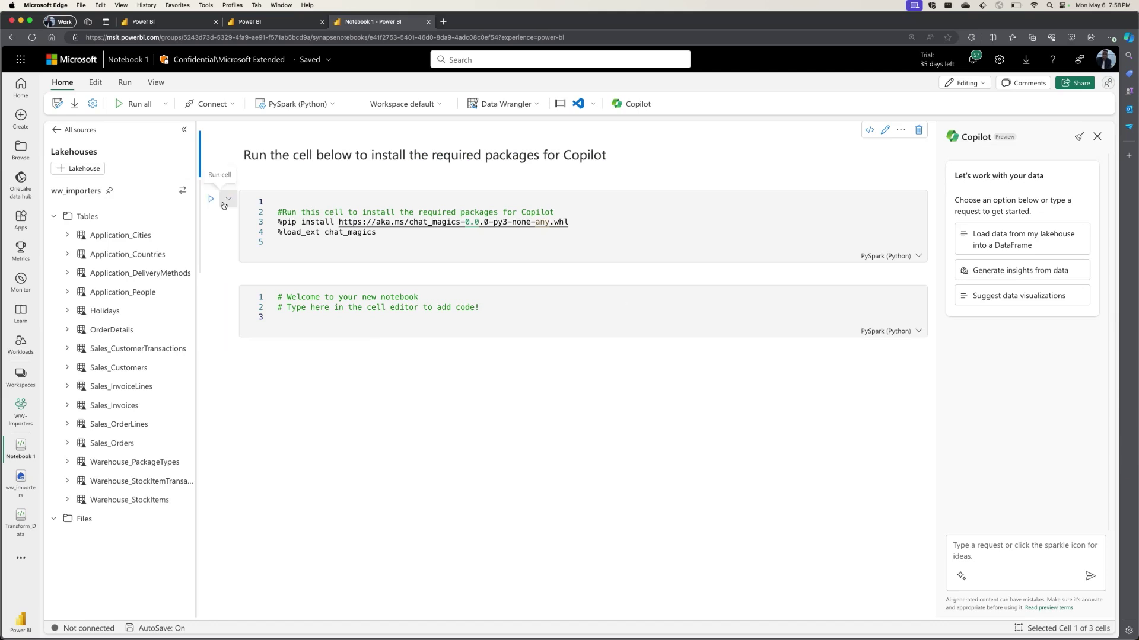
{"action": "left_click", "coordinate": [212, 200]}
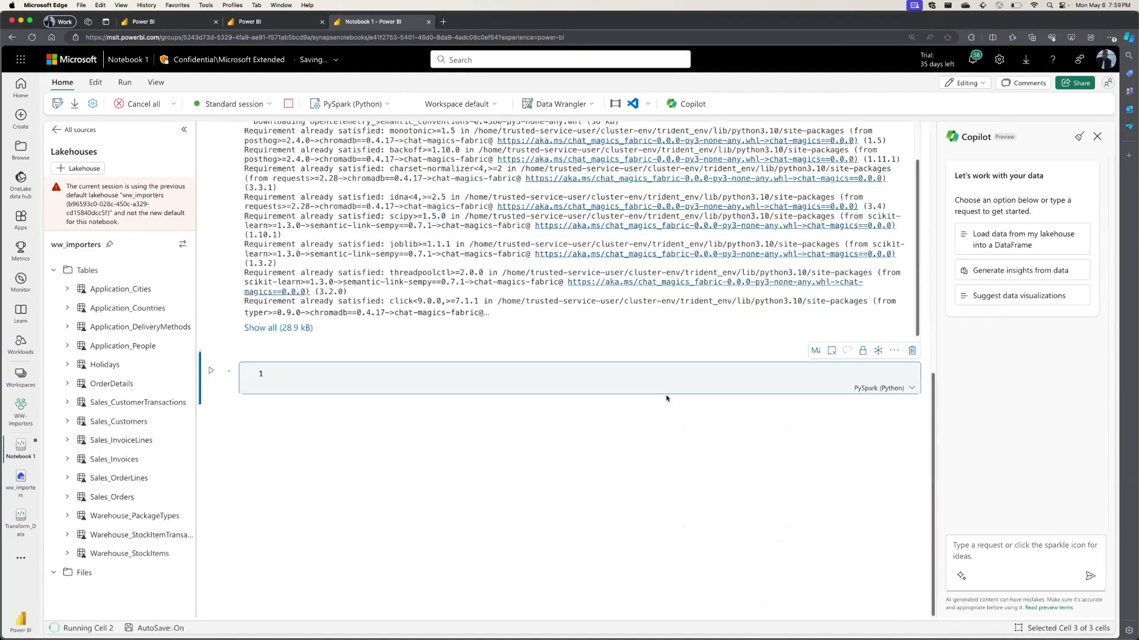
{"action": "scroll", "coordinate": [472, 217], "scroll_direction": "up", "scroll_amount": 5}
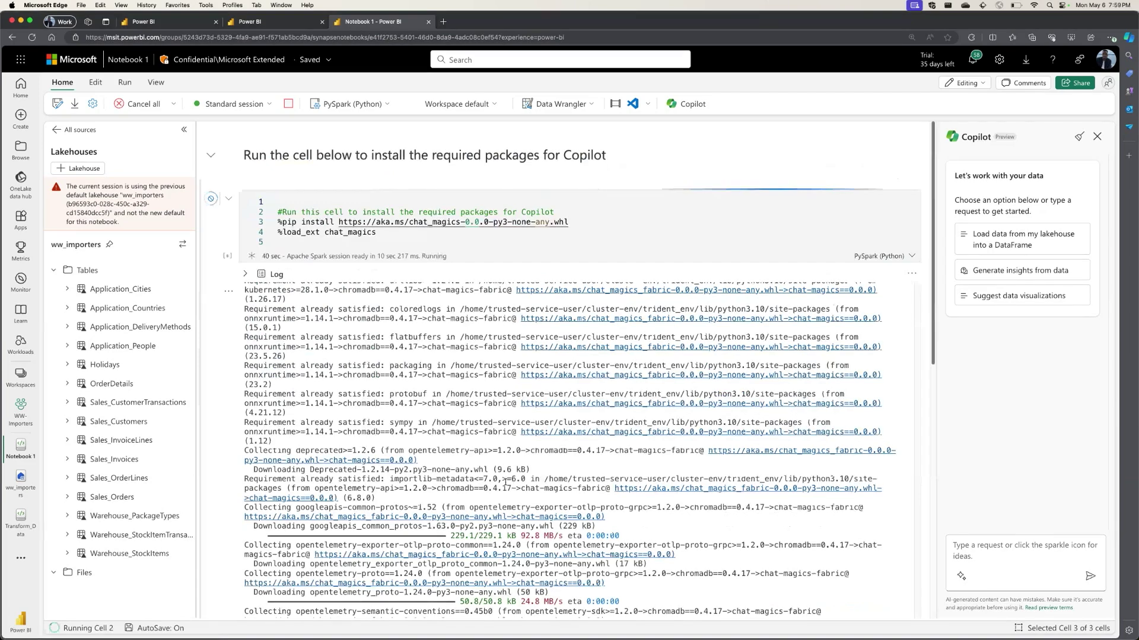
{"action": "scroll", "coordinate": [472, 217], "scroll_direction": "down", "scroll_amount": 1}
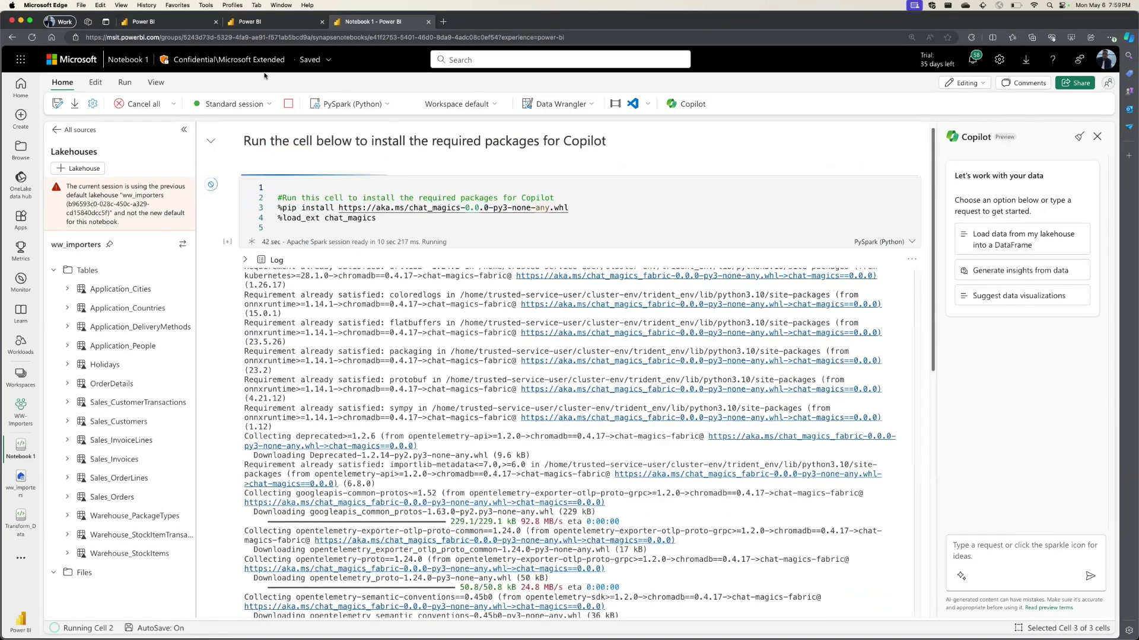
- Switch to the Transform_Data notebook and run the cell that loads df_orders and df_customers from the Sales_Orders and Sales_Customers tables
{"action": "left_click", "coordinate": [19, 520]}
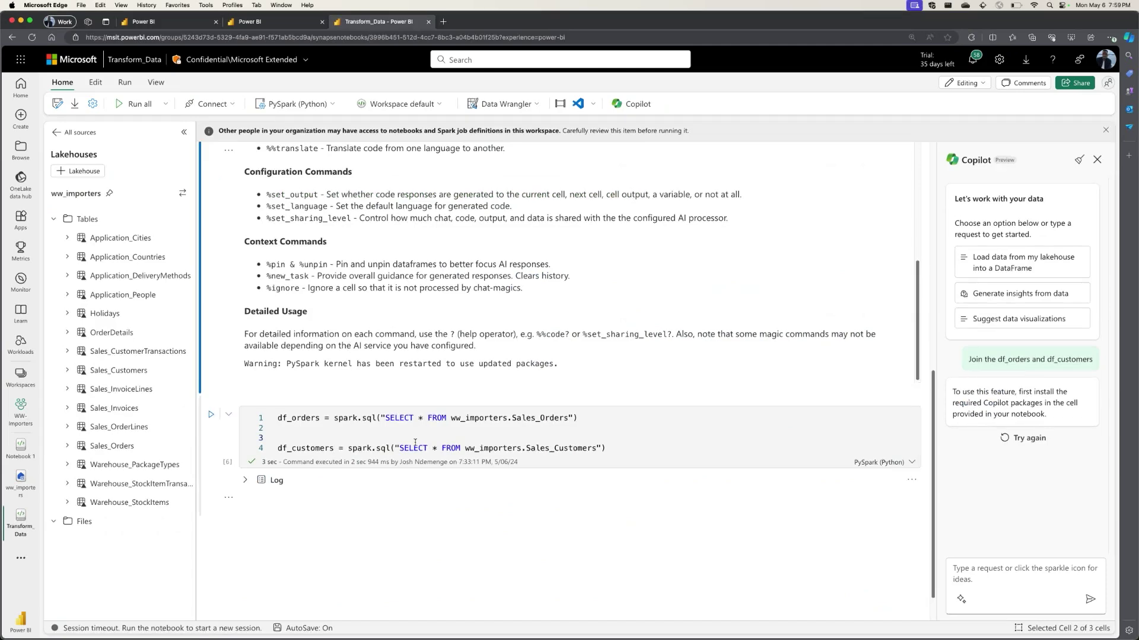
{"action": "left_click", "coordinate": [211, 414]}
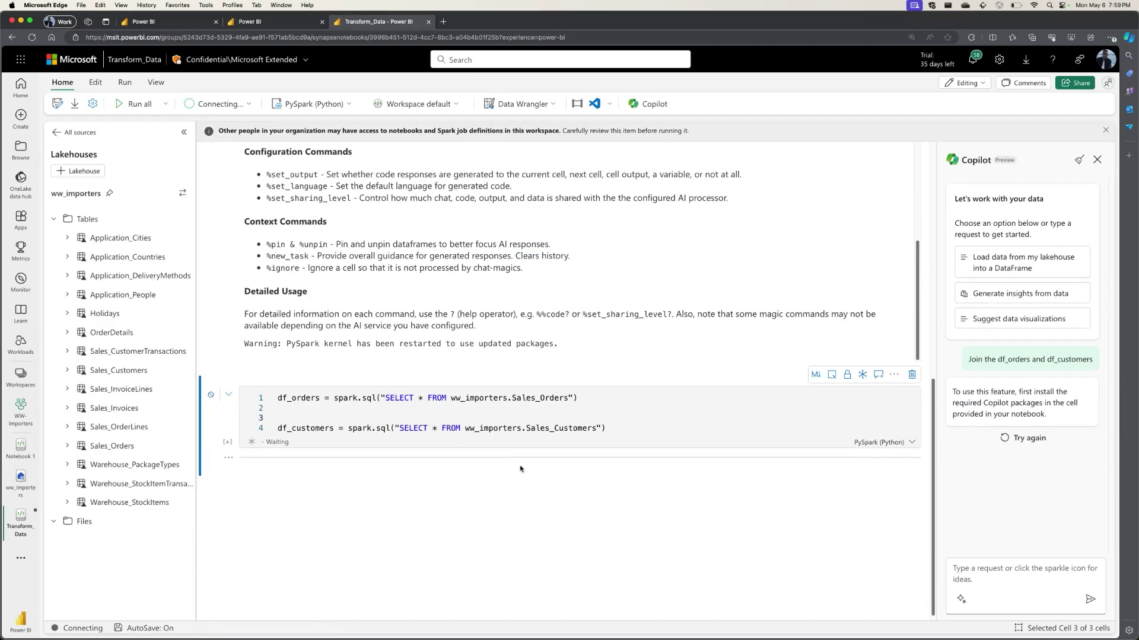
{"action": "scroll", "coordinate": [533, 392], "scroll_direction": "down", "scroll_amount": 2}
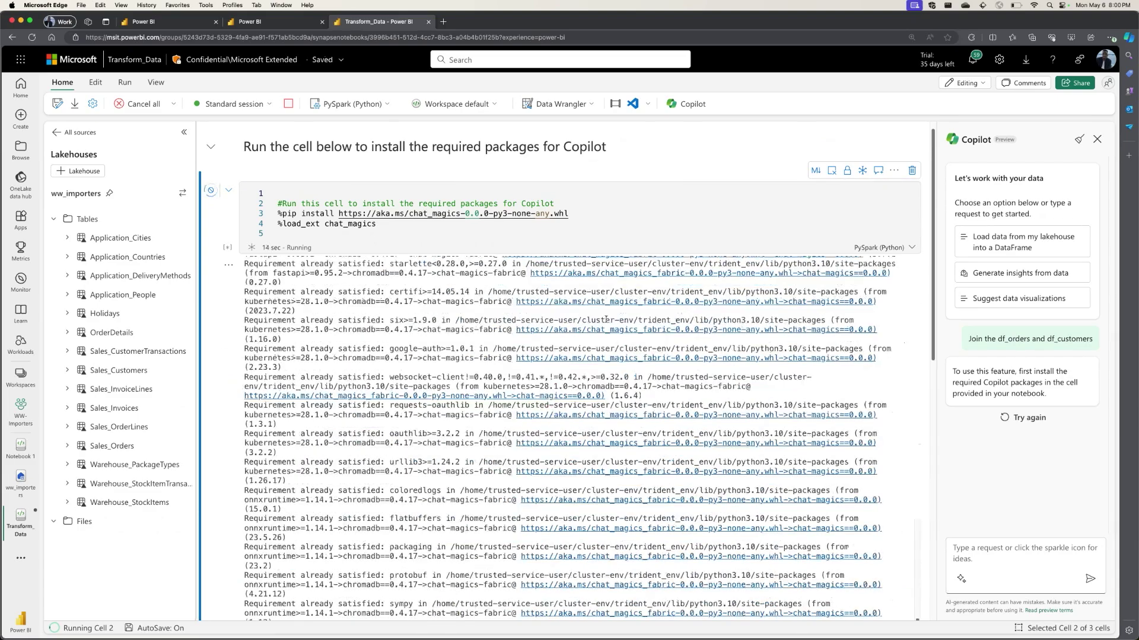
{"action": "scroll", "coordinate": [607, 319], "scroll_direction": "down", "scroll_amount": 6}
{"action": "scroll", "coordinate": [590, 334], "scroll_direction": "up", "scroll_amount": 8}
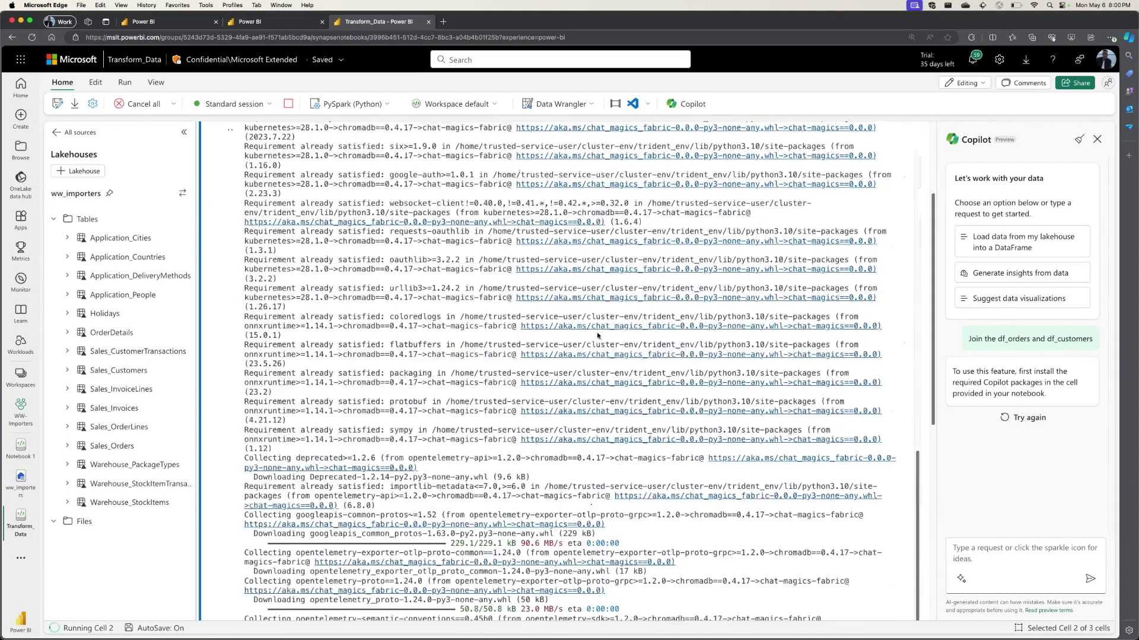
{"action": "scroll", "coordinate": [598, 331], "scroll_direction": "up", "scroll_amount": 10}
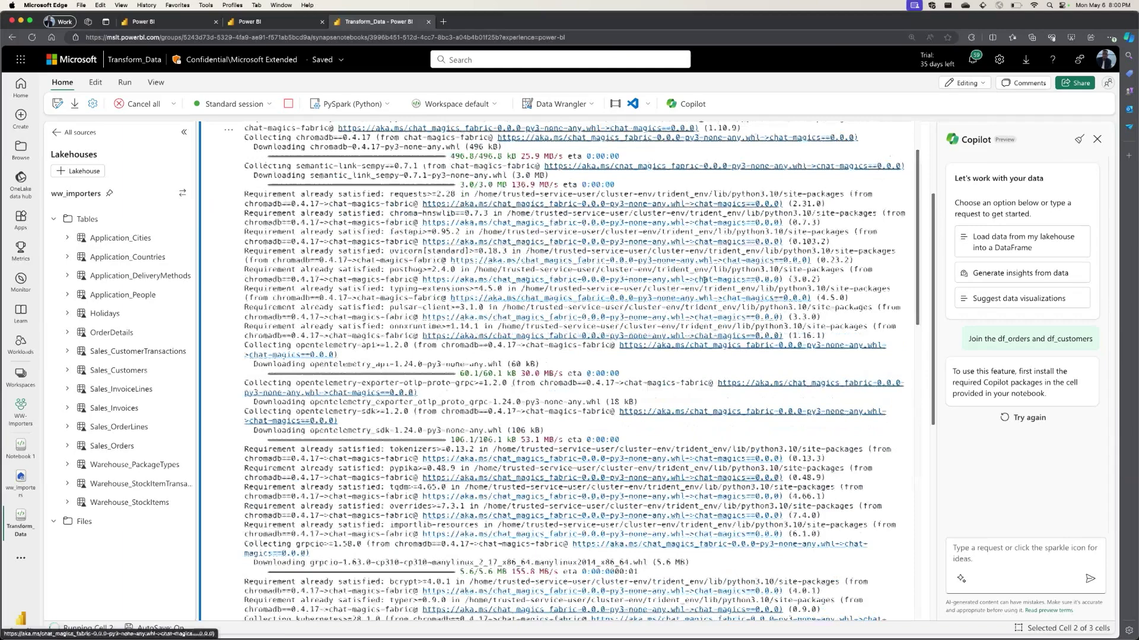
{"action": "scroll", "coordinate": [699, 258], "scroll_direction": "down", "scroll_amount": 8}
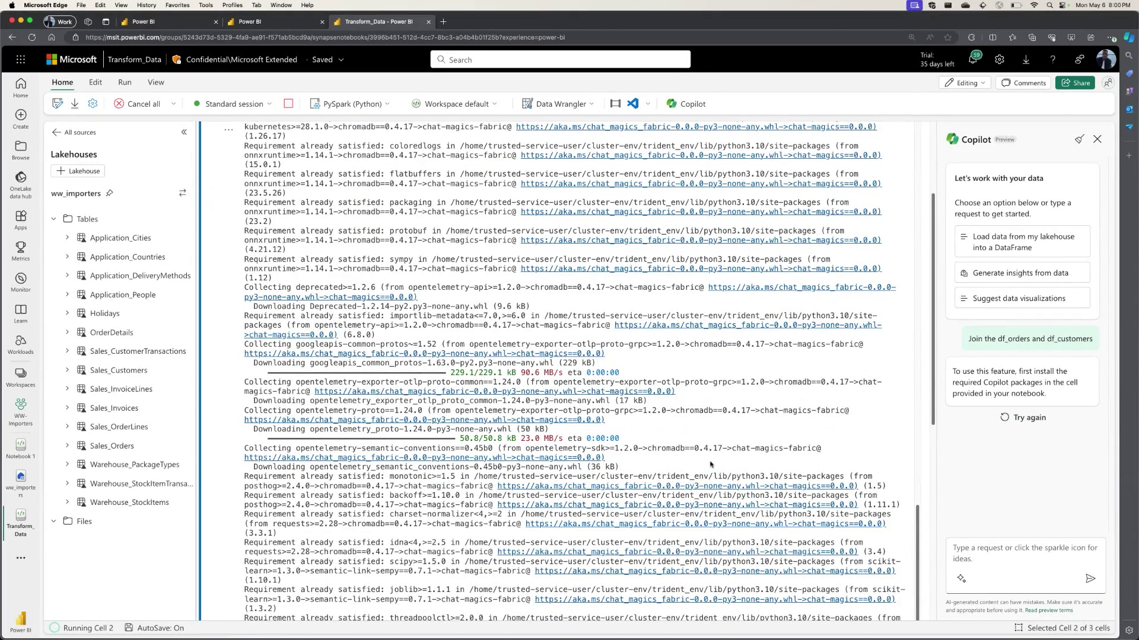
{"action": "scroll", "coordinate": [781, 471], "scroll_direction": "up", "scroll_amount": 15}
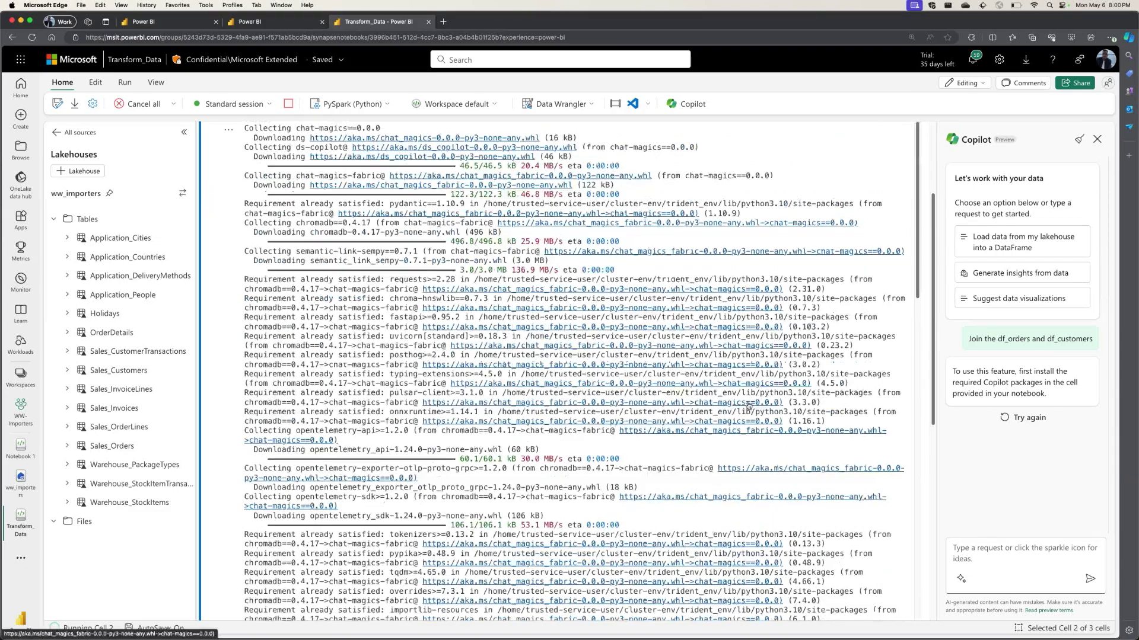
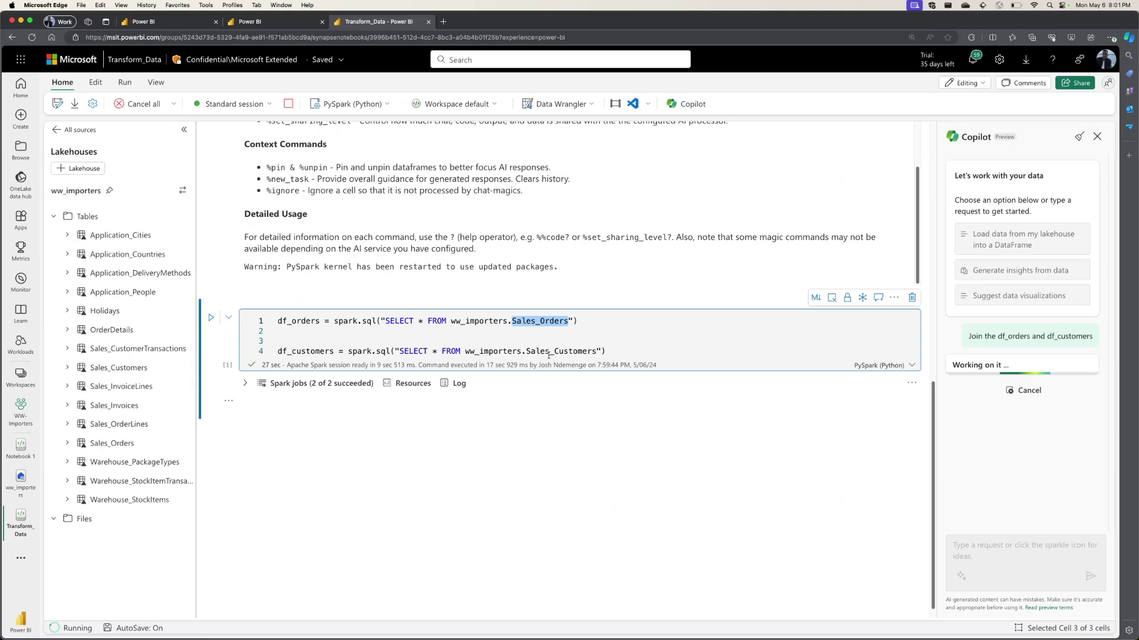
- Copy the earlier Copilot prompt, rerun the dataframe loading cell and send Copilot "Join the df_orders and the df_cutomers"
{"action": "double_click", "coordinate": [548, 353]}
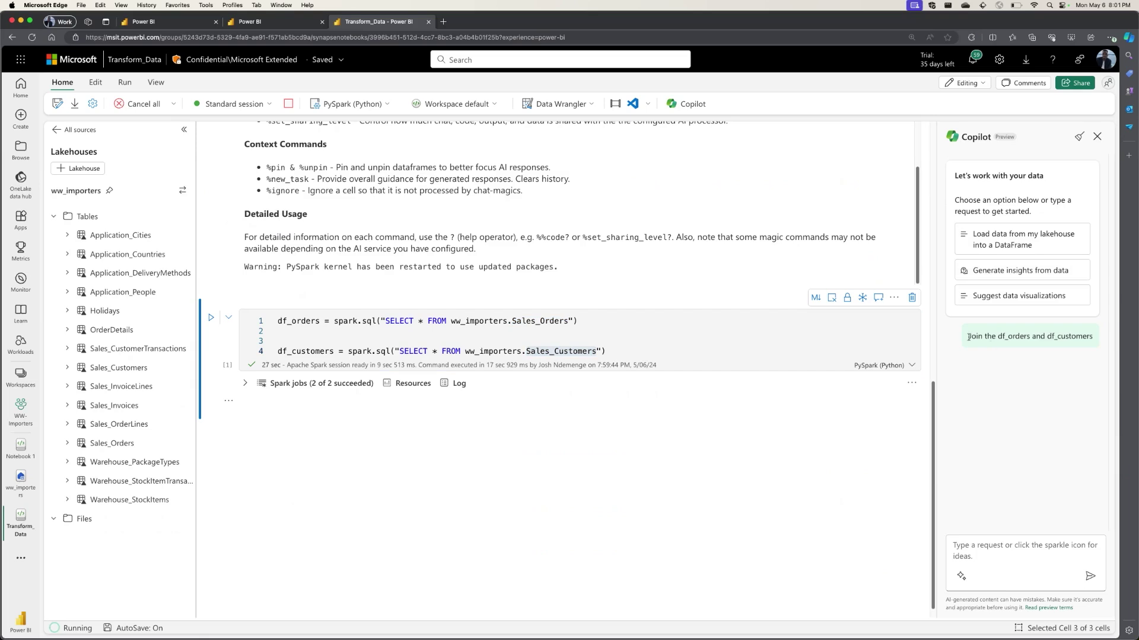
{"action": "left_click_drag", "start_coordinate": [968, 337], "coordinate": [1103, 338]}
{"action": "key", "text": "super+c"}
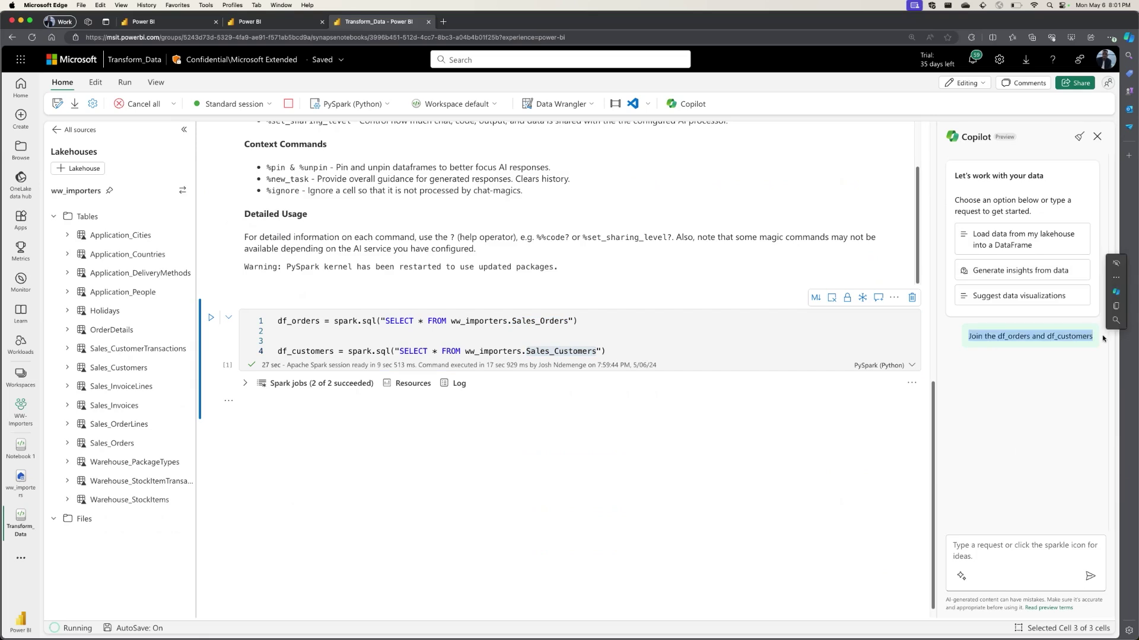
{"action": "left_click", "coordinate": [974, 550]}
{"action": "type", "text": "Join the df_orders and the"}
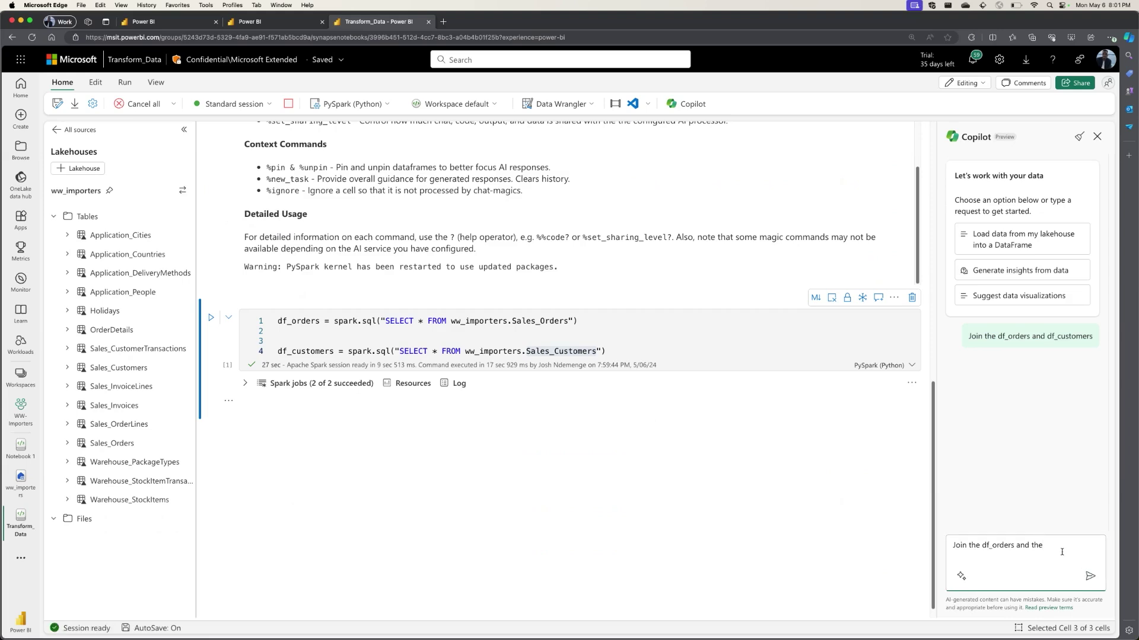
{"action": "type", "text": " df"}
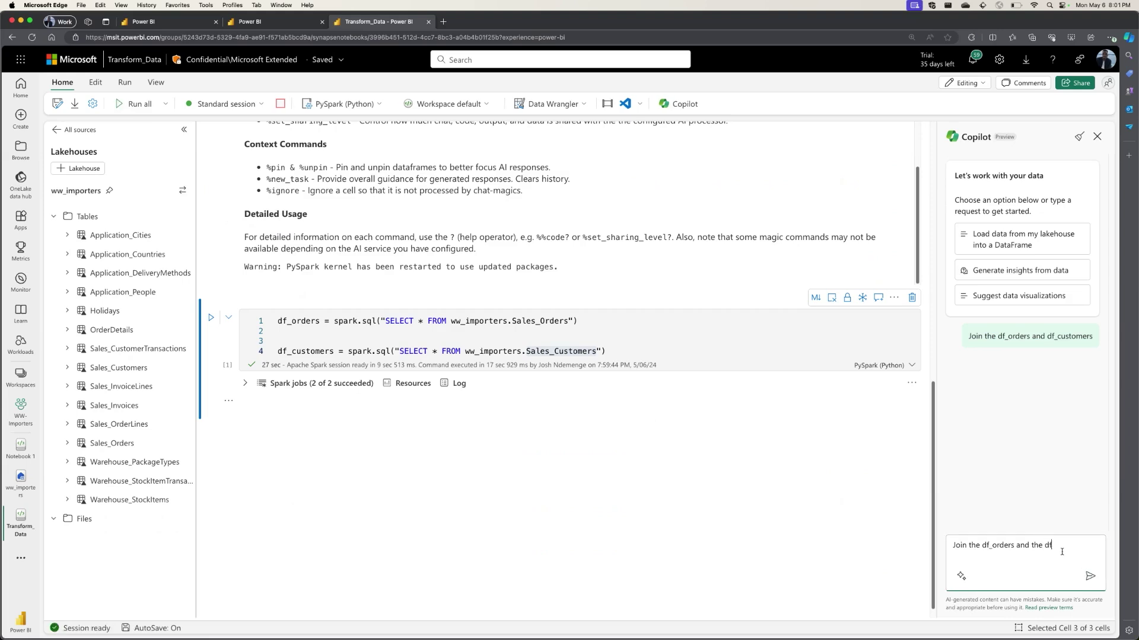
{"action": "type", "text": "_cutomers"}
{"action": "key", "text": "shift+Return"}
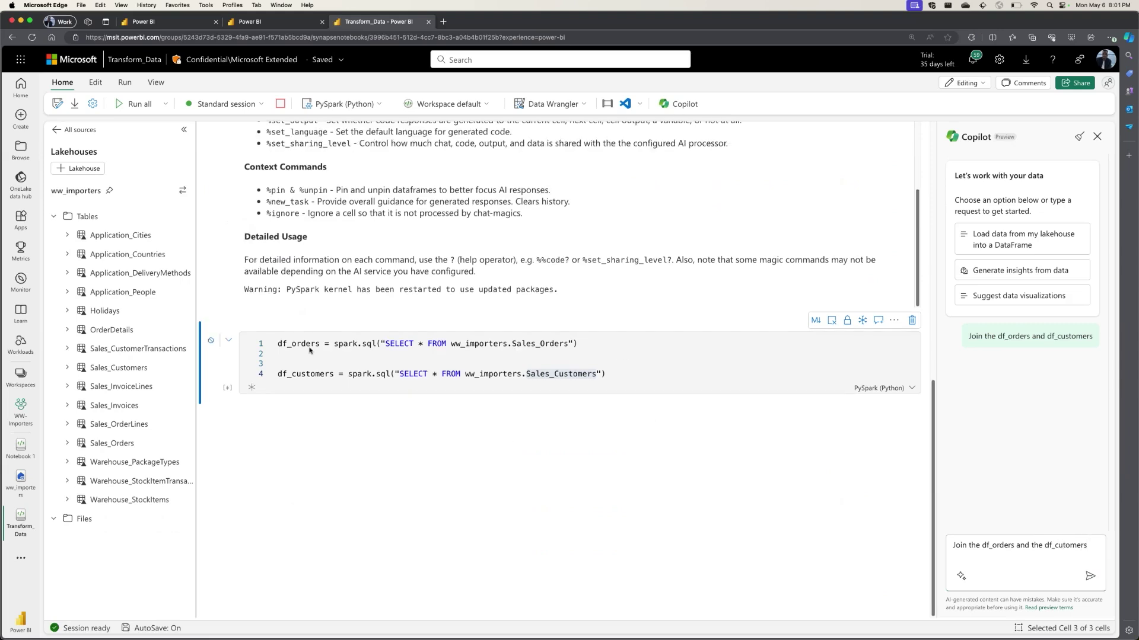
{"action": "left_click", "coordinate": [1090, 576]}
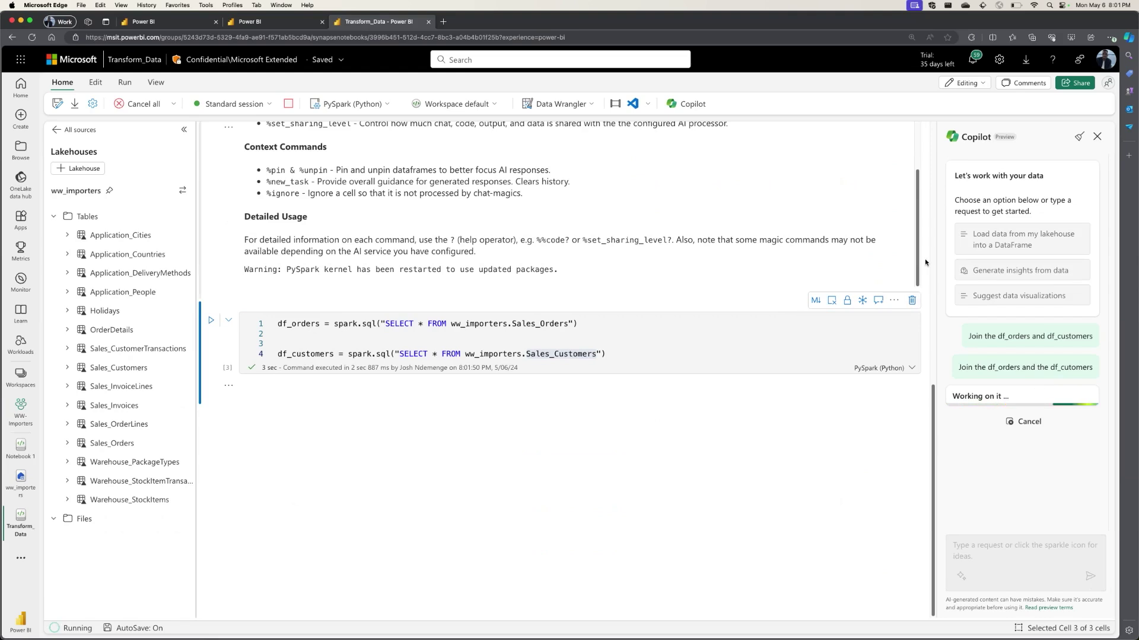
- Check the two dataframe names in the loading cell and send Copilot the copied prompt "Join the df_orders and df_customers"
{"action": "left_click", "coordinate": [313, 326]}
{"action": "double_click", "coordinate": [305, 325]}
{"action": "double_click", "coordinate": [306, 354]}
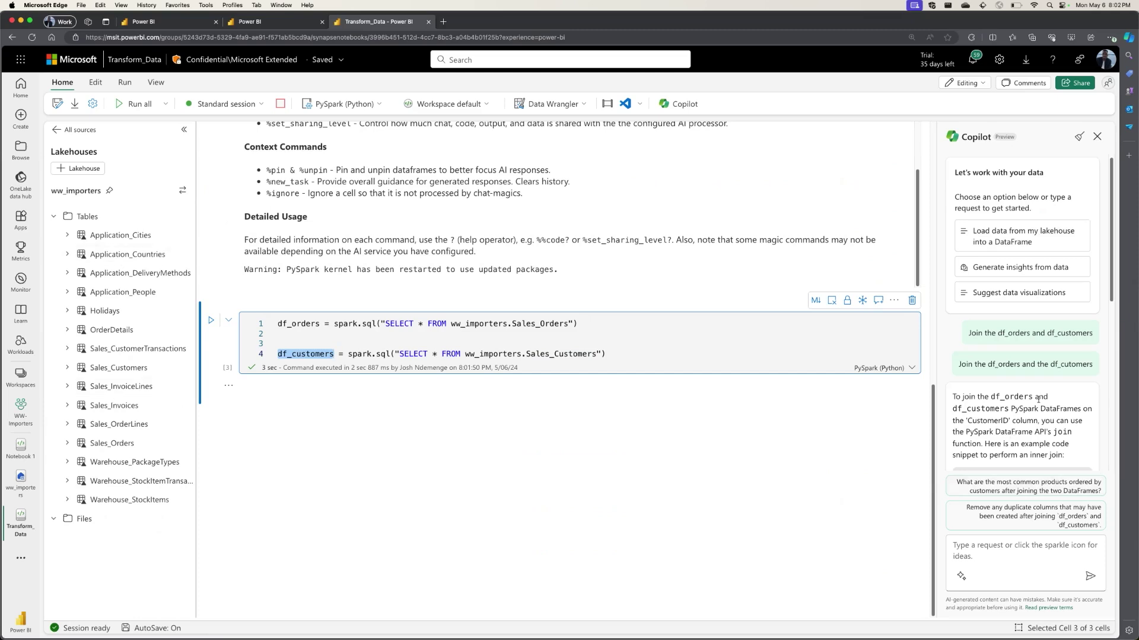
{"action": "left_click", "coordinate": [999, 561]}
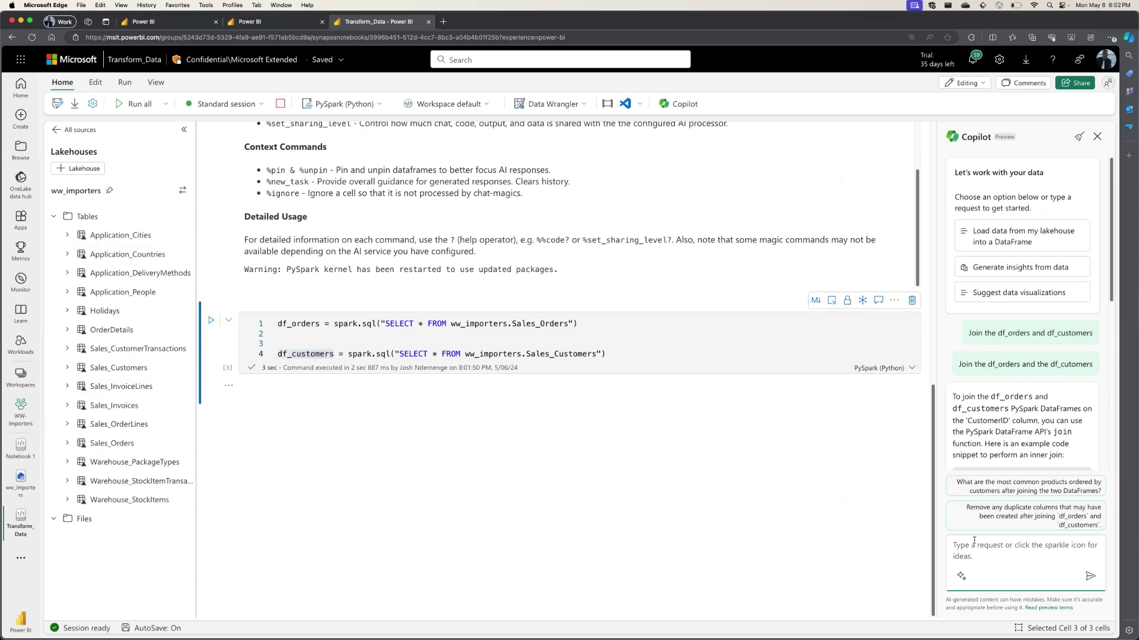
{"action": "key", "text": "super+v"}
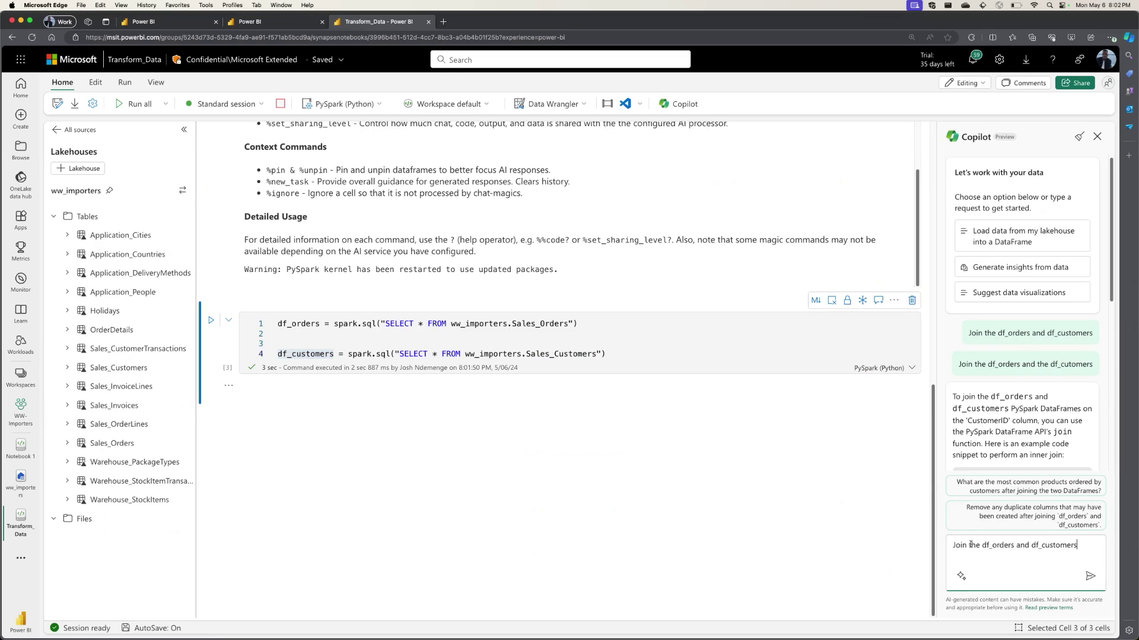
{"action": "key", "text": "Return"}
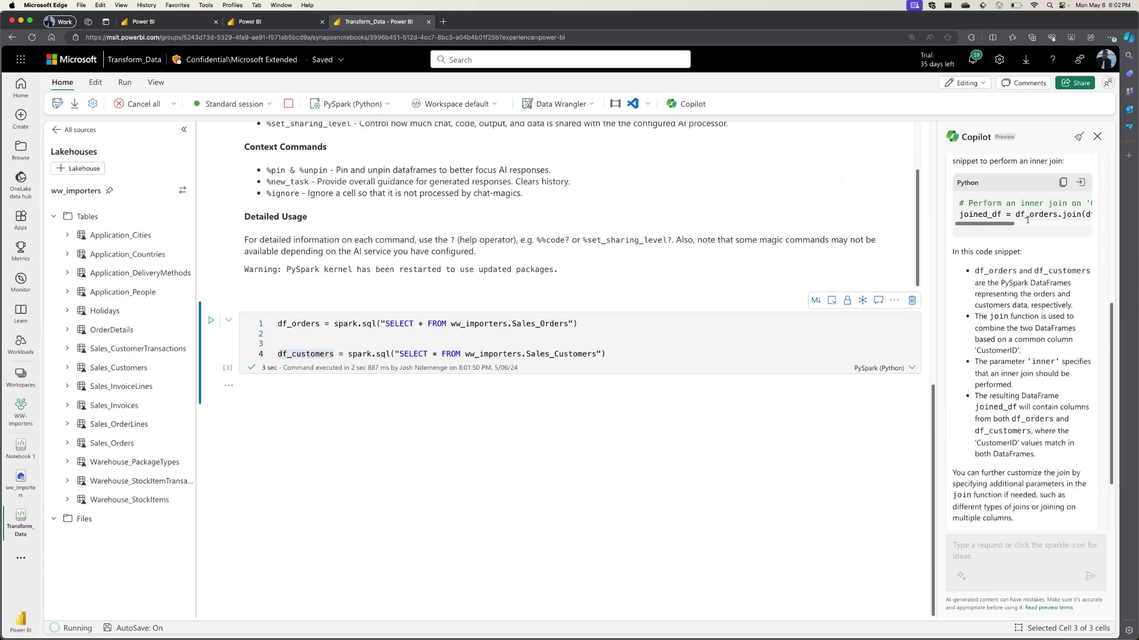
- Examine Copilot's suggested join code and explanation, including the joined_df variable, the source dataframes, the CustomerID key and the join type
{"action": "scroll", "coordinate": [1027, 220], "scroll_direction": "right", "scroll_amount": 5}
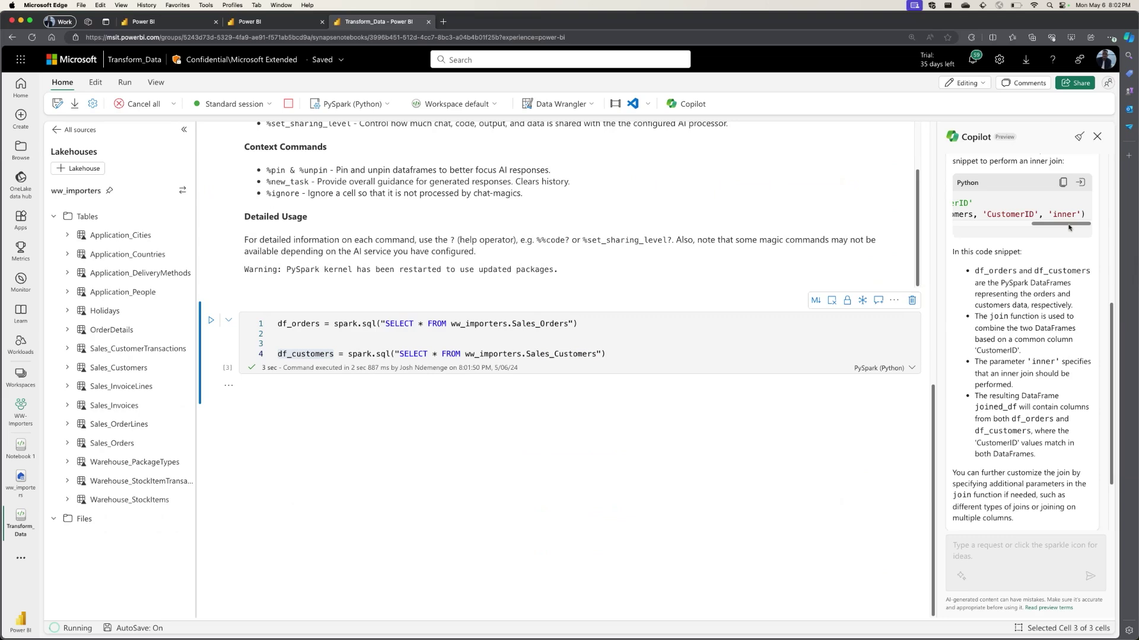
{"action": "scroll", "coordinate": [1055, 219], "scroll_direction": "left", "scroll_amount": 5}
{"action": "scroll", "coordinate": [973, 224], "scroll_direction": "up", "scroll_amount": 3}
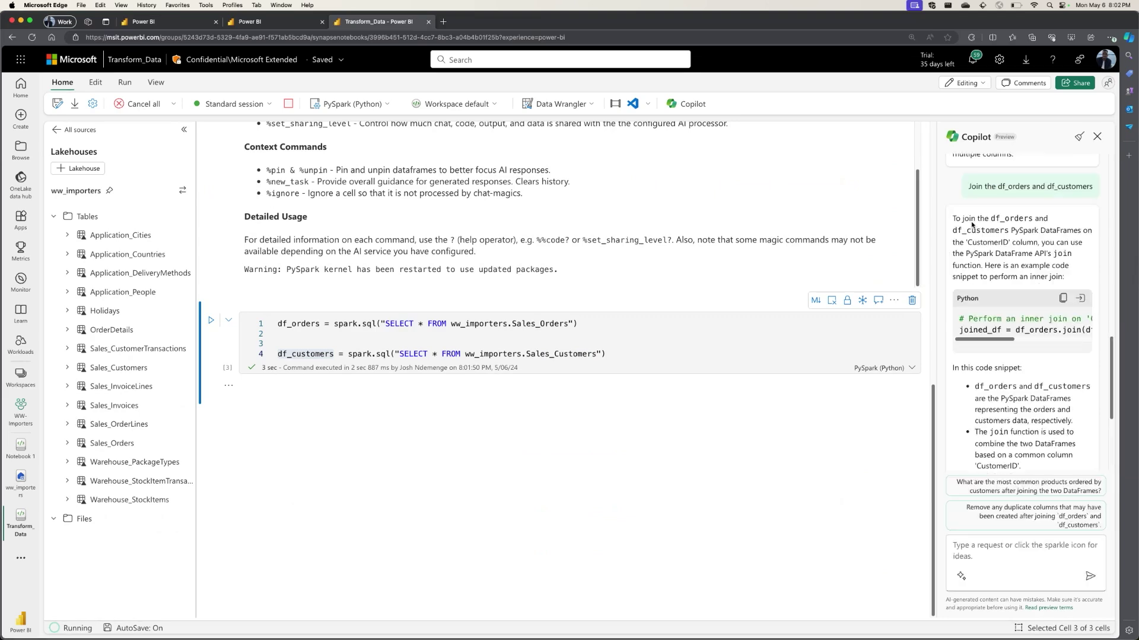
{"action": "scroll", "coordinate": [1036, 358], "scroll_direction": "up", "scroll_amount": 4}
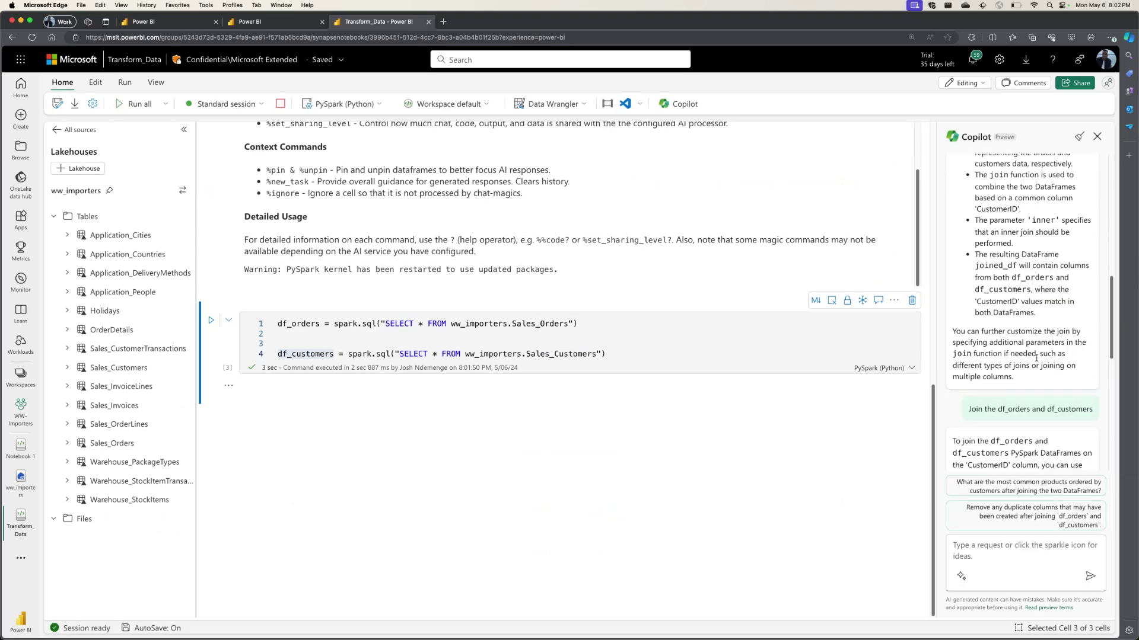
{"action": "scroll", "coordinate": [1036, 358], "scroll_direction": "down", "scroll_amount": 4}
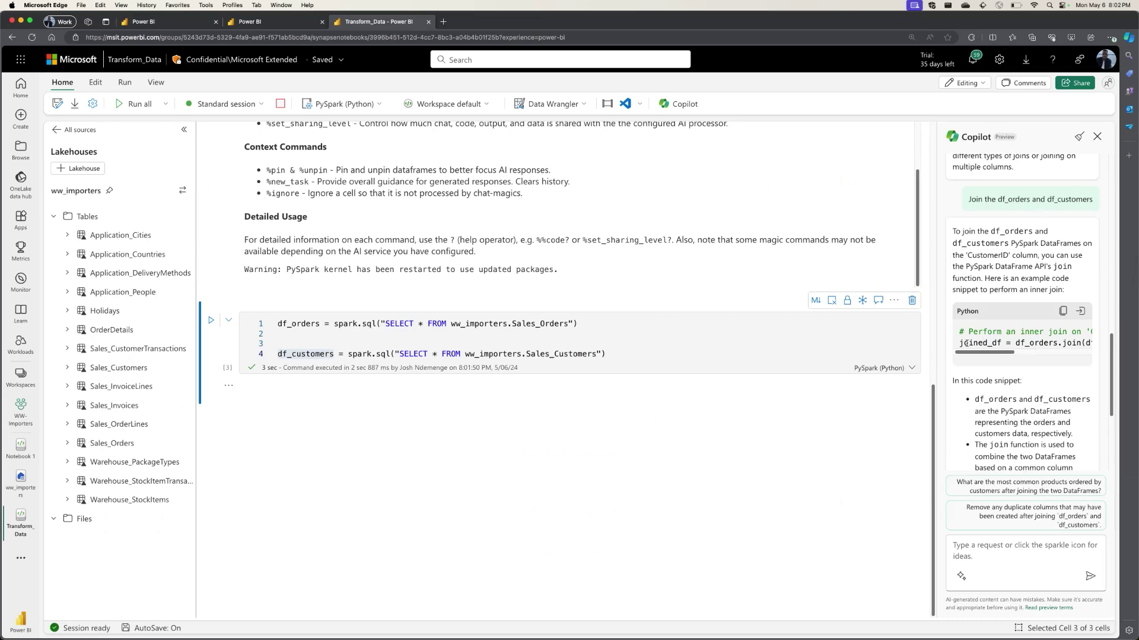
{"action": "double_click", "coordinate": [973, 343]}
{"action": "scroll", "coordinate": [1026, 350], "scroll_direction": "right", "scroll_amount": 5}
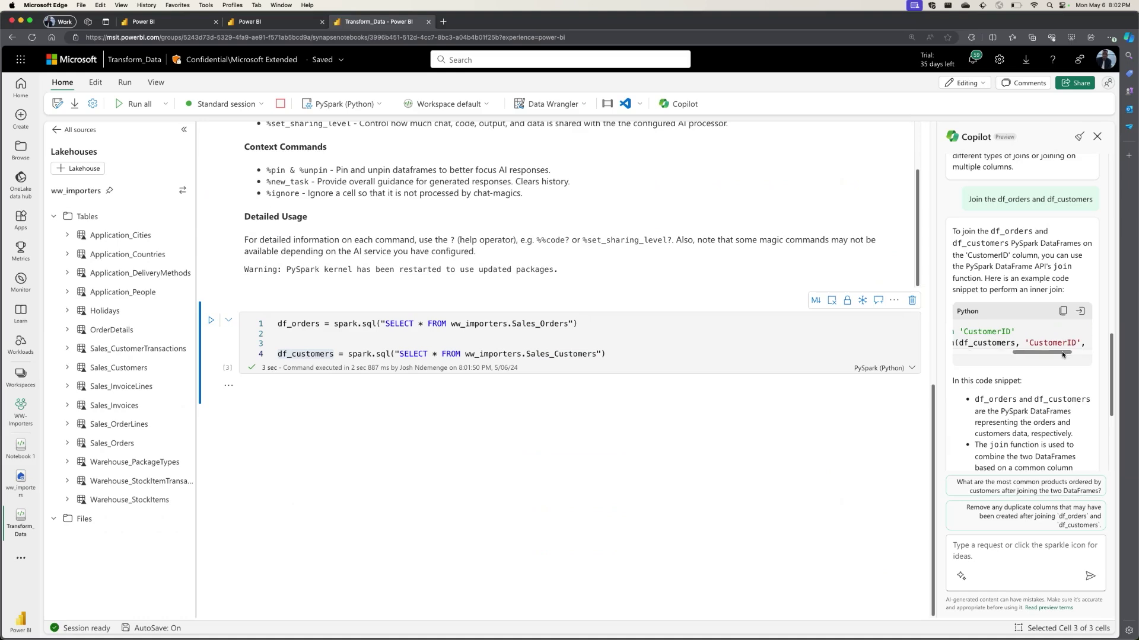
{"action": "left_click_drag", "start_coordinate": [1062, 351], "coordinate": [975, 354]}
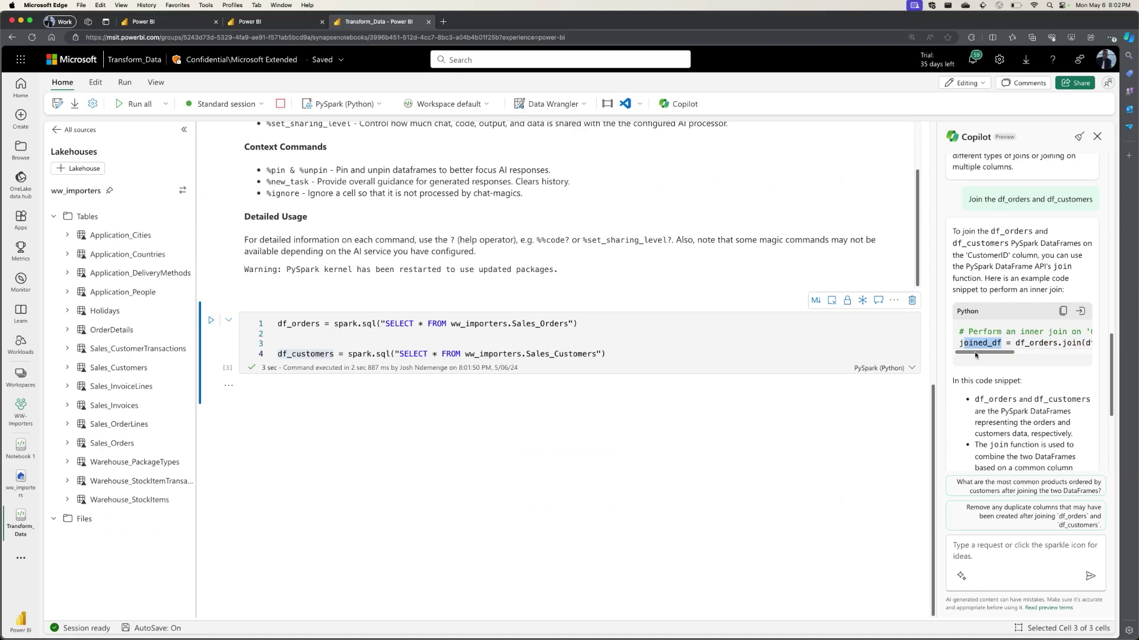
{"action": "double_click", "coordinate": [1036, 343]}
{"action": "scroll", "coordinate": [1026, 350], "scroll_direction": "right", "scroll_amount": 3}
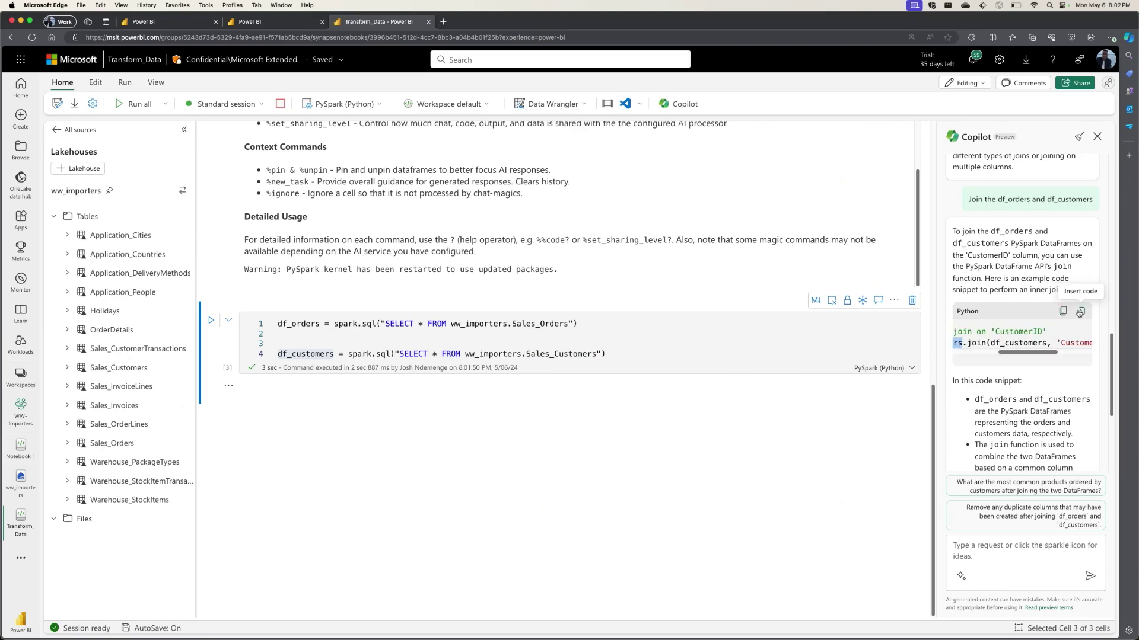
- Insert Copilot's inner join code on CustomerID as a new notebook cell and run it
{"action": "left_click", "coordinate": [1080, 313]}
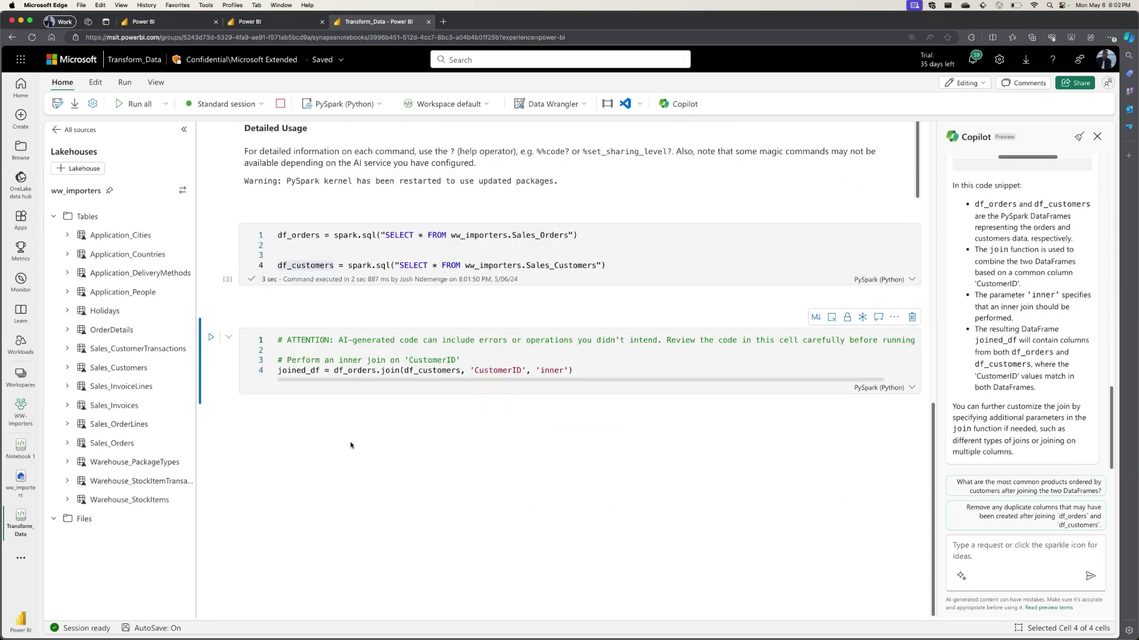
{"action": "left_click", "coordinate": [222, 338]}
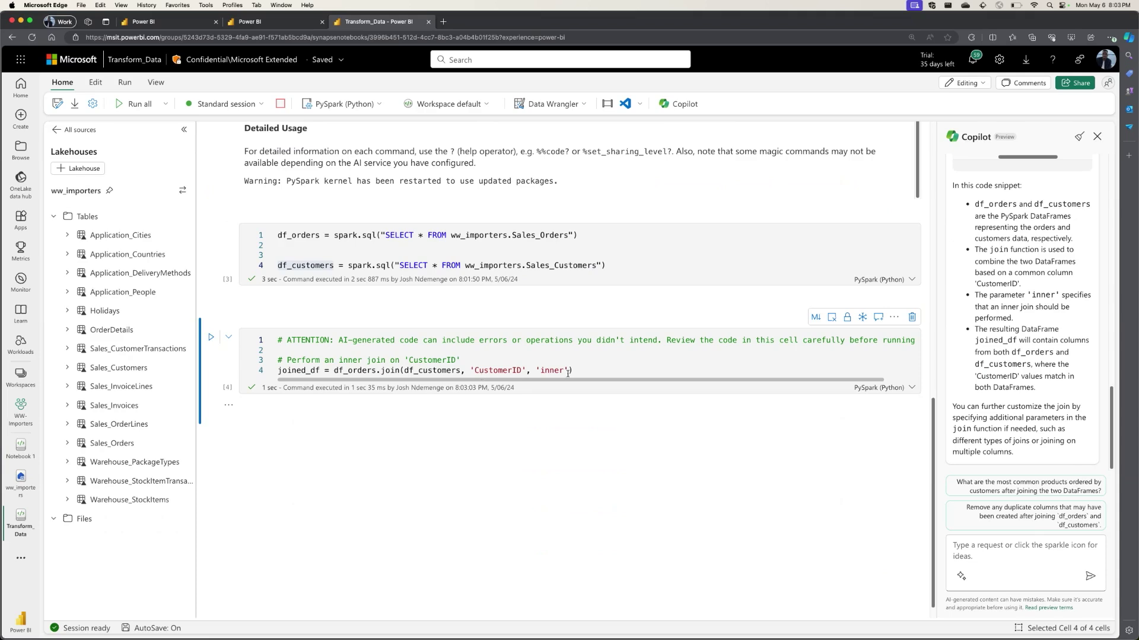
- Add a code cell below the inner join cell containing display(joined_df) and run it
{"action": "left_click_drag", "start_coordinate": [567, 372], "coordinate": [277, 360]}
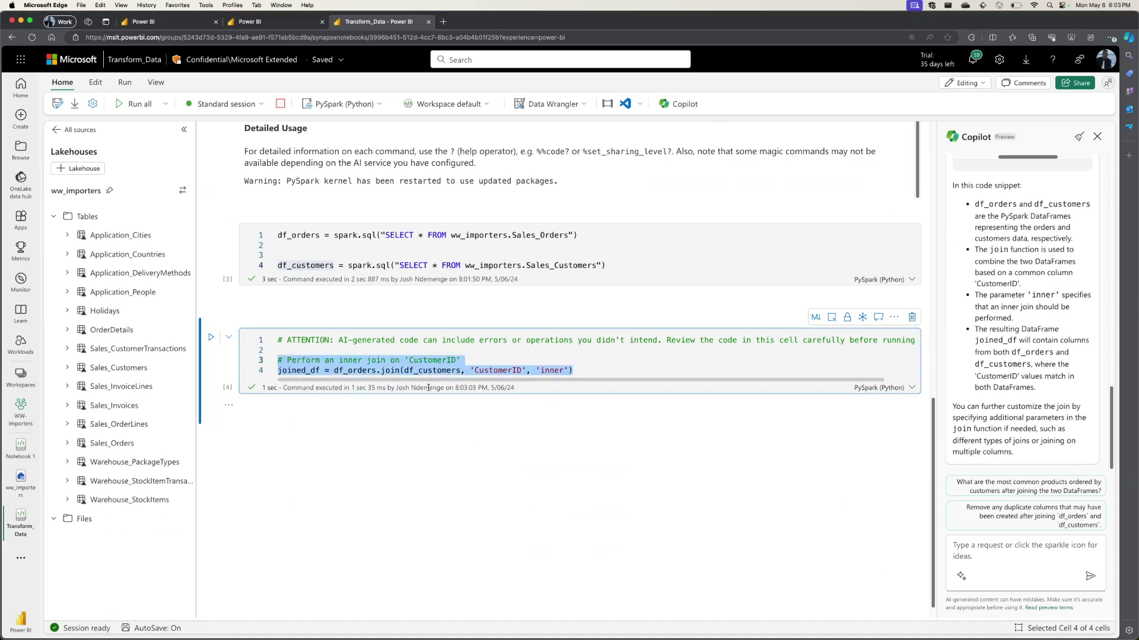
{"action": "left_click", "coordinate": [260, 426]}
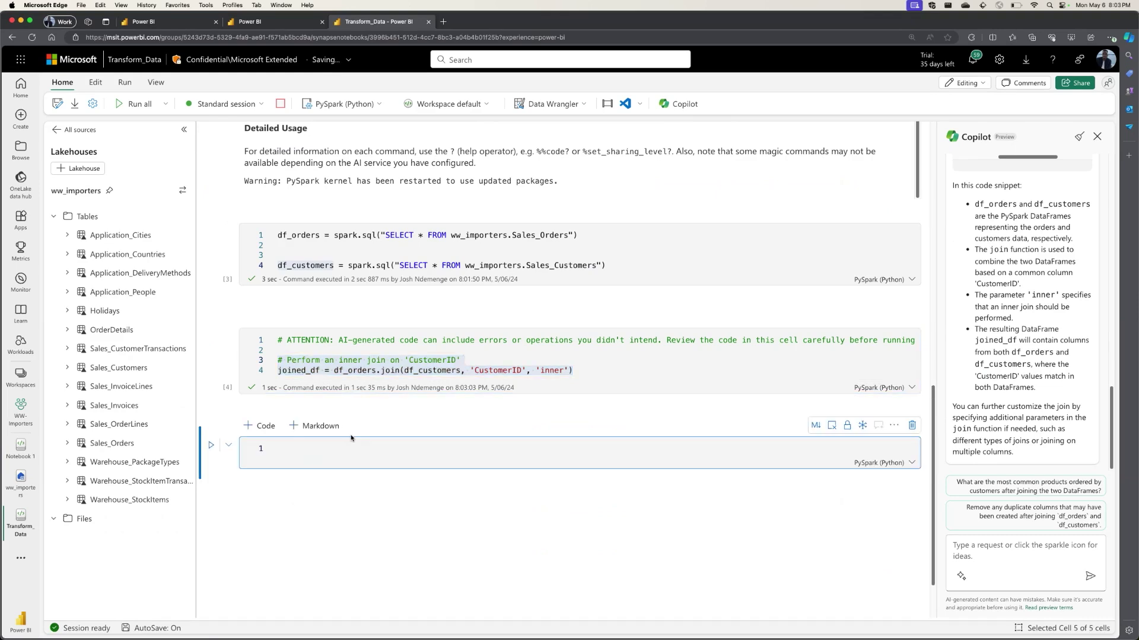
{"action": "type", "text": "display(joined_df"}
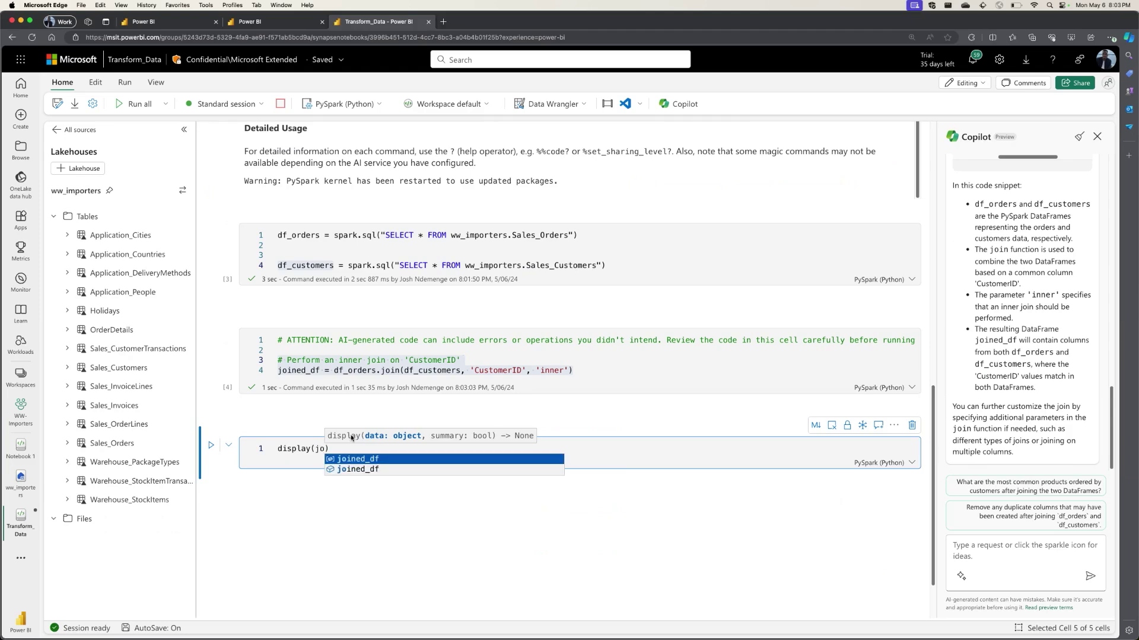
{"action": "key", "text": "shift+Return"}
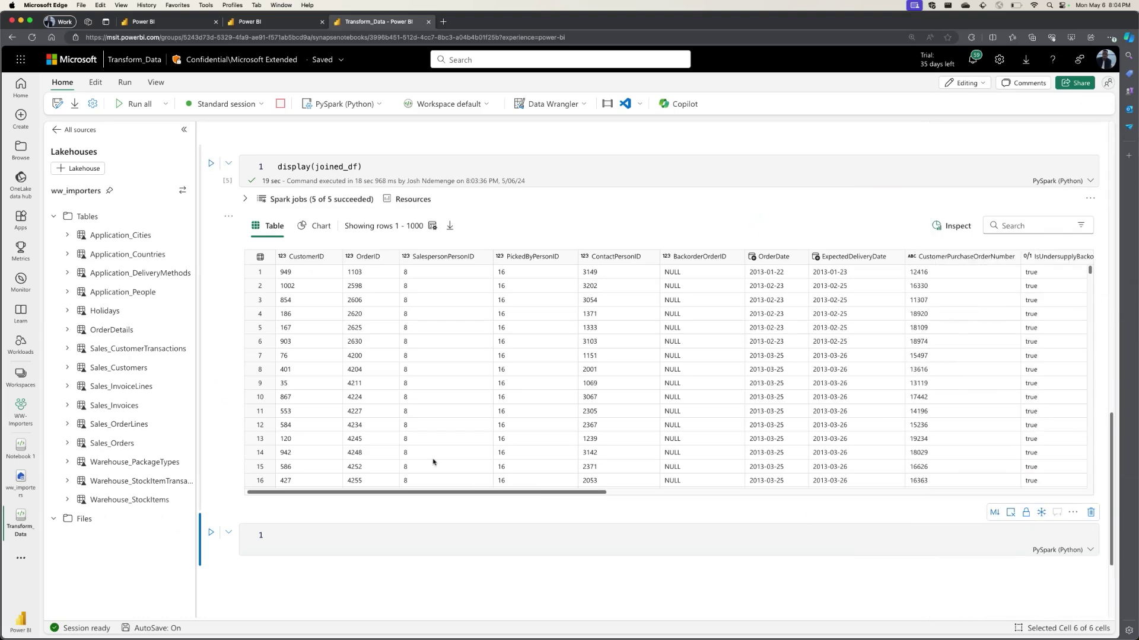
- Start the empty cell below the joined table with the %%chat magic command, followed by a blank line
{"action": "left_click", "coordinate": [331, 529]}
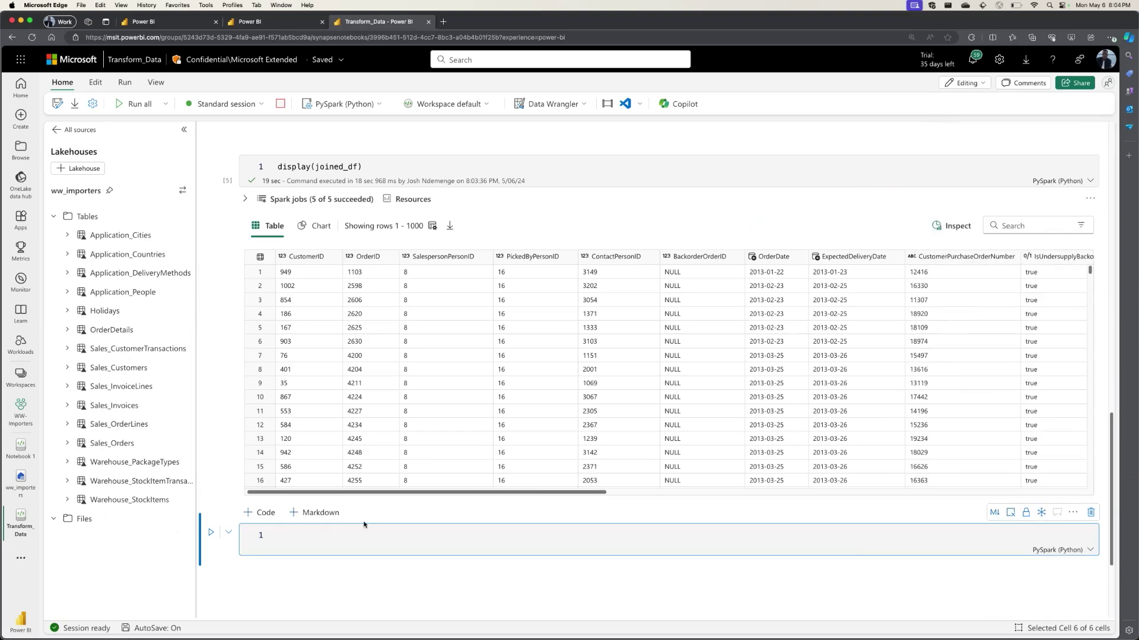
{"action": "type", "text": "%%"}
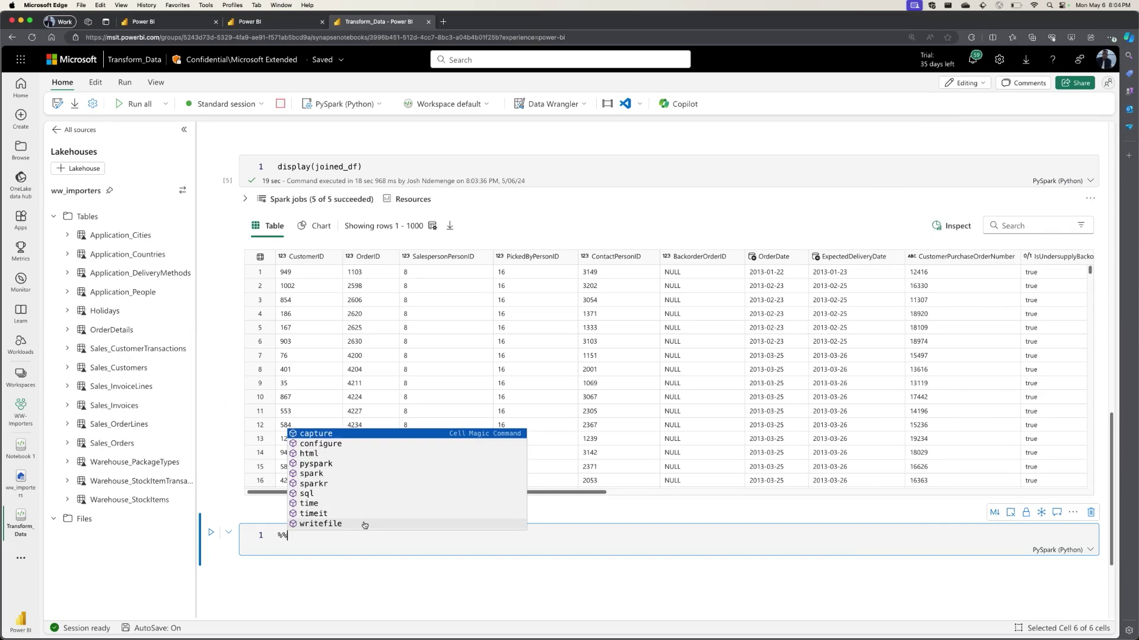
{"action": "type", "text": "chat"}
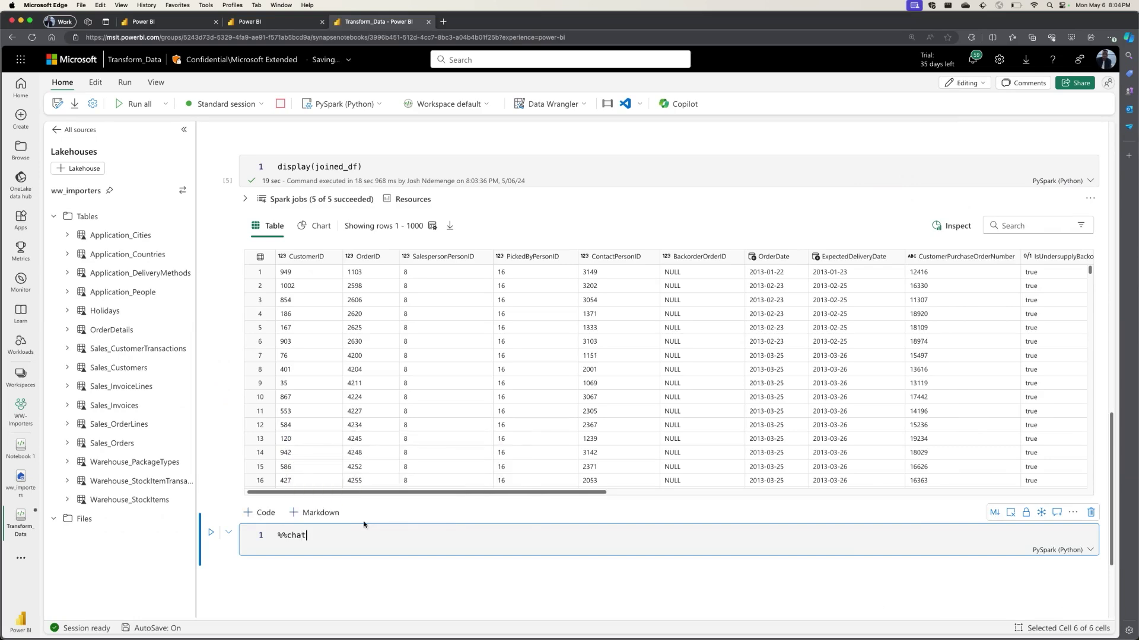
{"action": "key", "text": "Return"}
{"action": "key", "text": "Return"}
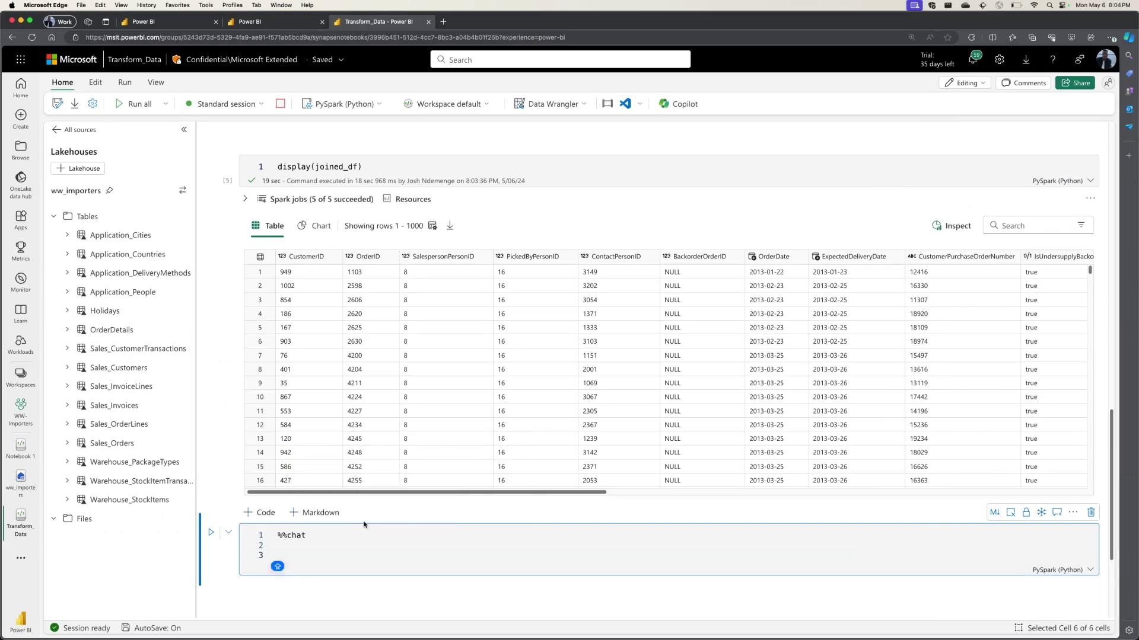
- Enter the chat prompt "Suggest visualisations for the joined_df", run the cell and review the suggested charts
{"action": "type", "text": "Suggest visualisatip"}
{"action": "key", "text": "BackSpace"}
{"action": "type", "text": "ons for the "}
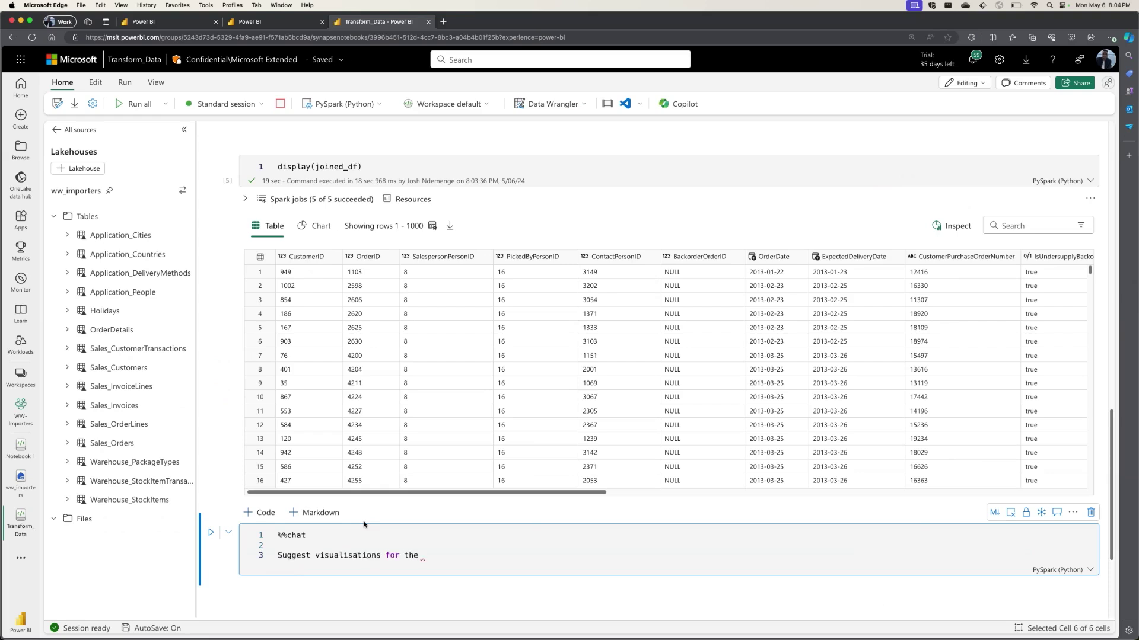
{"action": "type", "text": "joined_f"}
{"action": "type", "text": "f"}
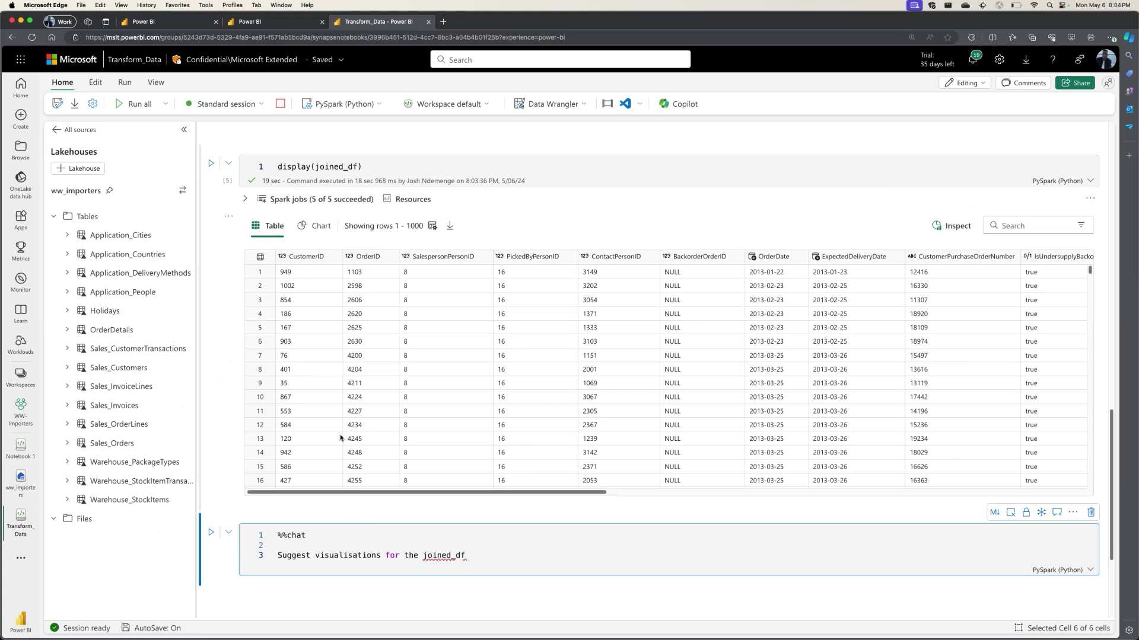
{"action": "key", "text": "shift+Return"}
{"action": "scroll", "coordinate": [465, 382], "scroll_direction": "down", "scroll_amount": 5}
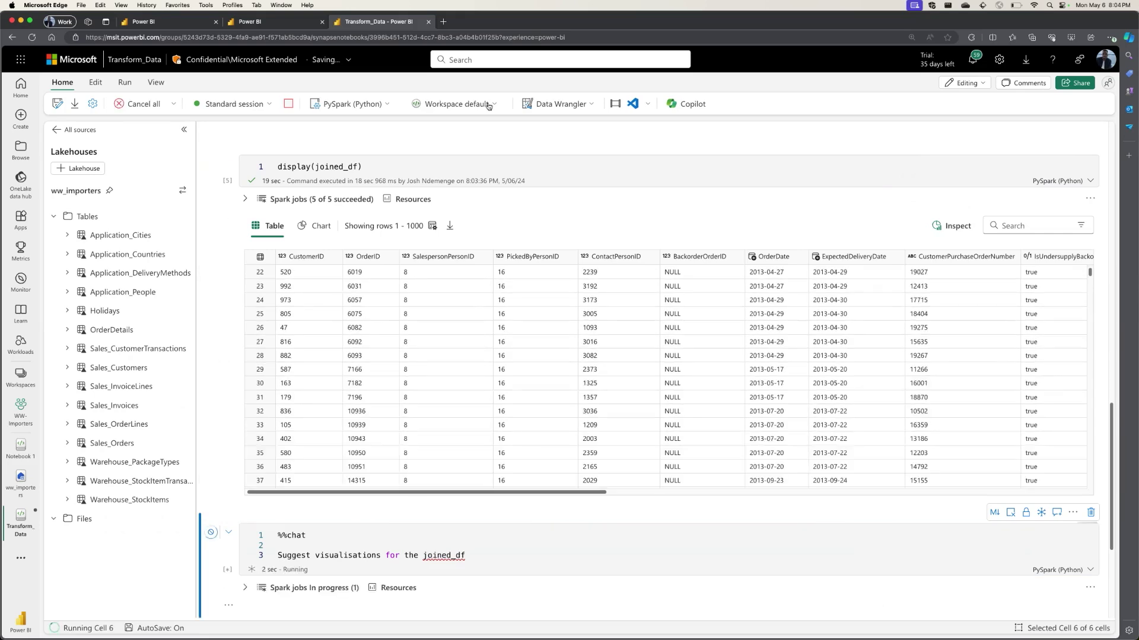
{"action": "scroll", "coordinate": [628, 321], "scroll_direction": "down", "scroll_amount": 3}
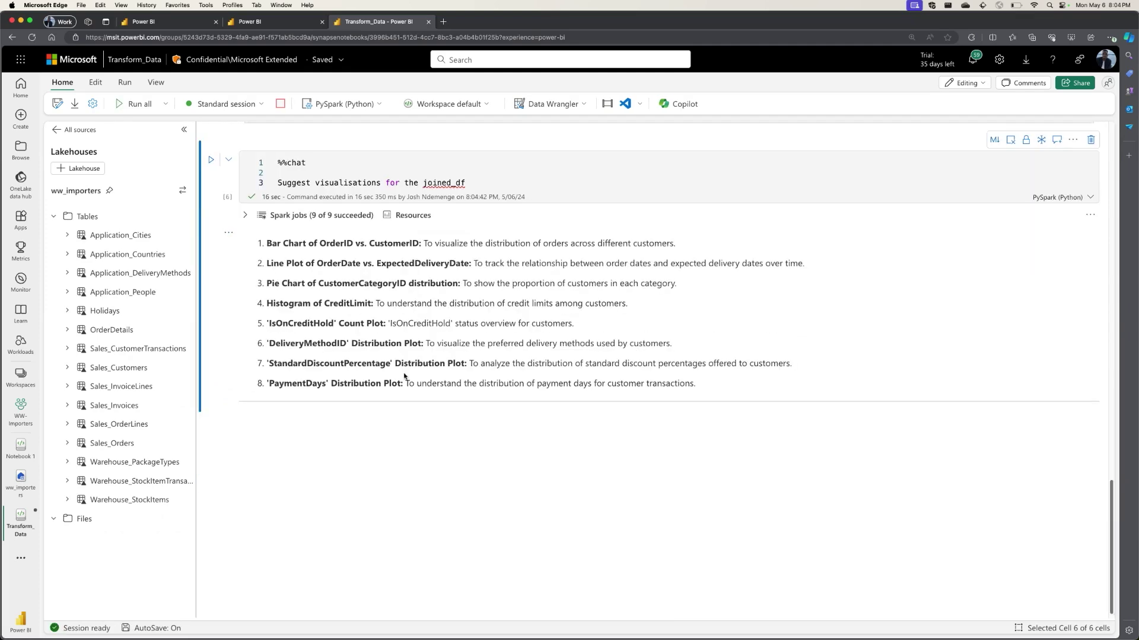
{"action": "left_click_drag", "start_coordinate": [269, 239], "coordinate": [427, 386]}
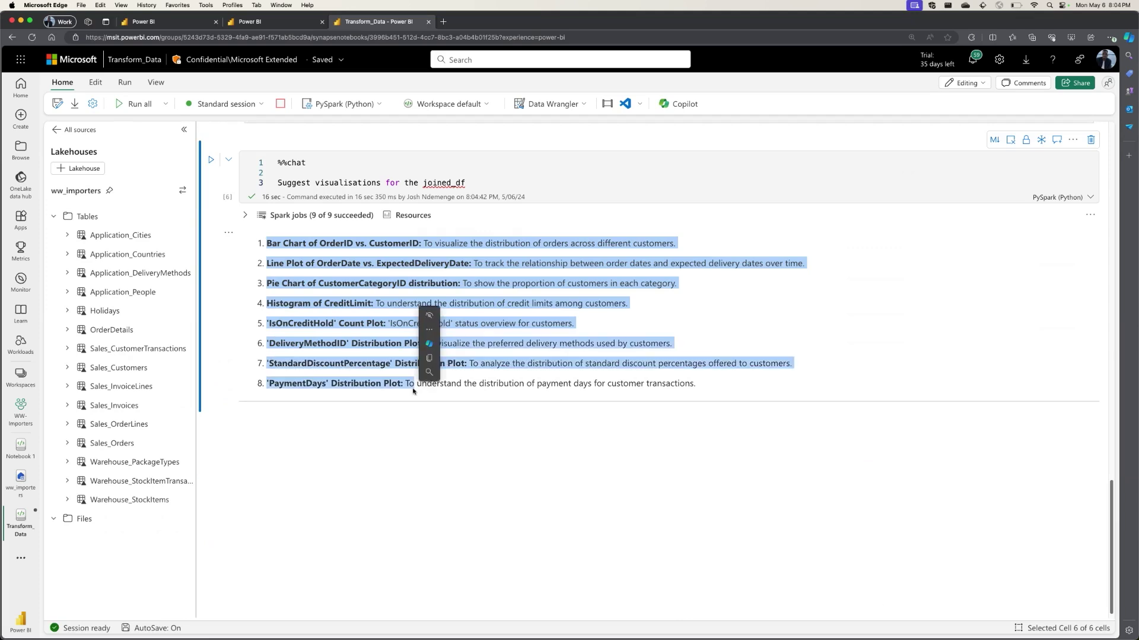
{"action": "left_click", "coordinate": [401, 488]}
- Add a new code cell below the chart suggestions, starting with the %%code magic command and a blank line
{"action": "left_click", "coordinate": [265, 415]}
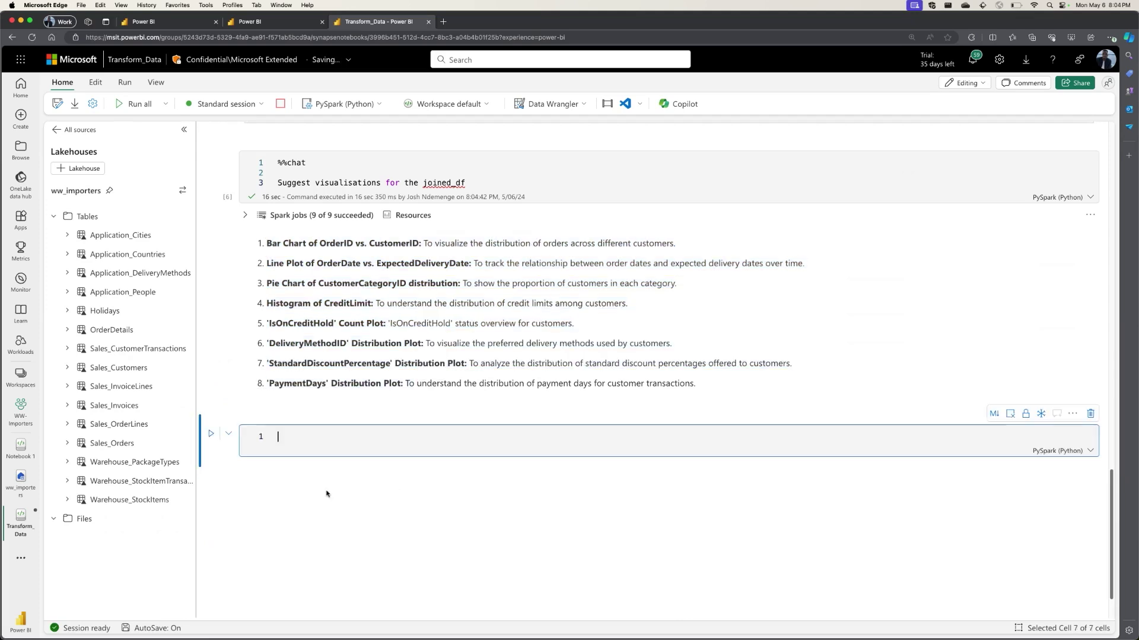
{"action": "type", "text": "%%"}
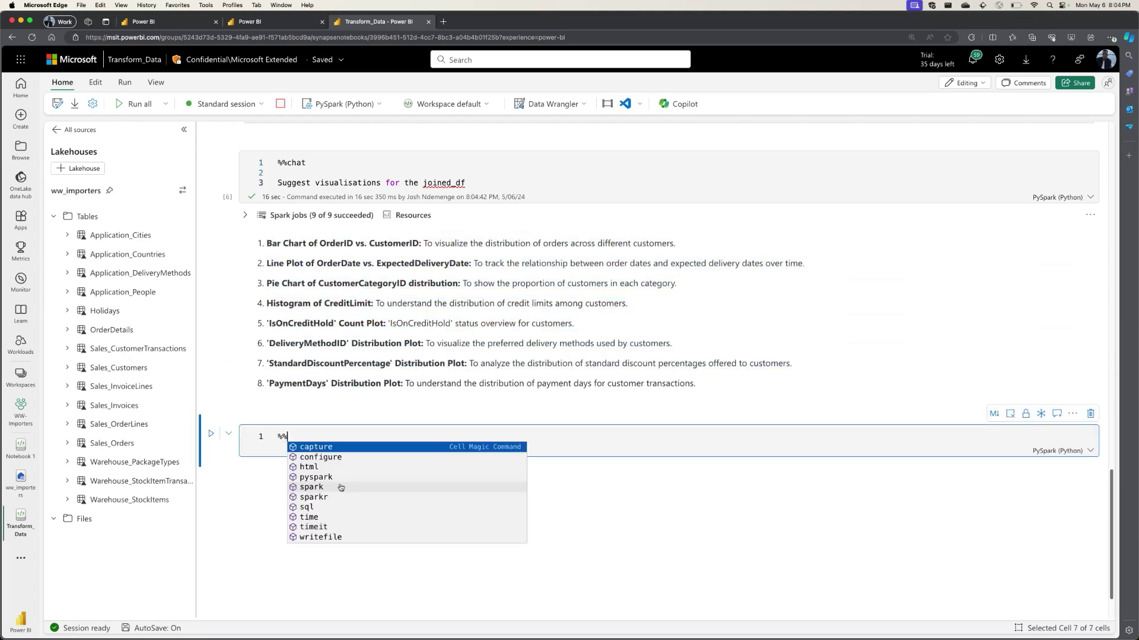
{"action": "type", "text": "code"}
{"action": "key", "text": "Return"}
{"action": "key", "text": "Return"}
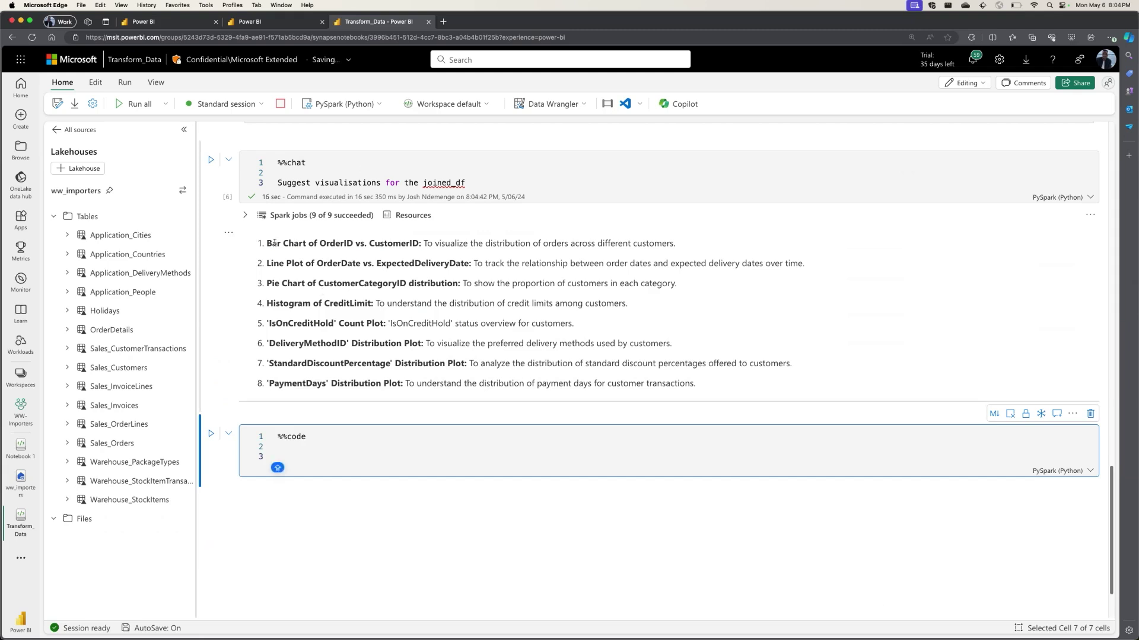
- Copy the suggestion "Bar Chart of OrderID vs. CustomerID" with its description into the %%code cell as the prompt and run it
{"action": "left_click_drag", "start_coordinate": [268, 244], "coordinate": [675, 245]}
{"action": "key", "text": "super+c"}
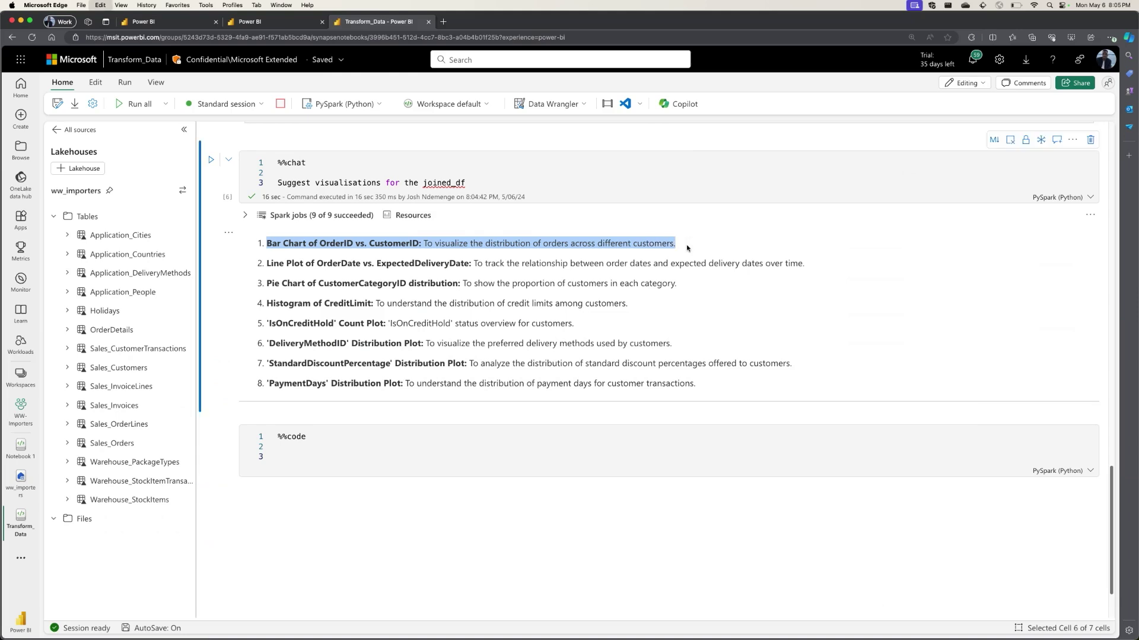
{"action": "left_click", "coordinate": [341, 455]}
{"action": "key", "text": "super+v"}
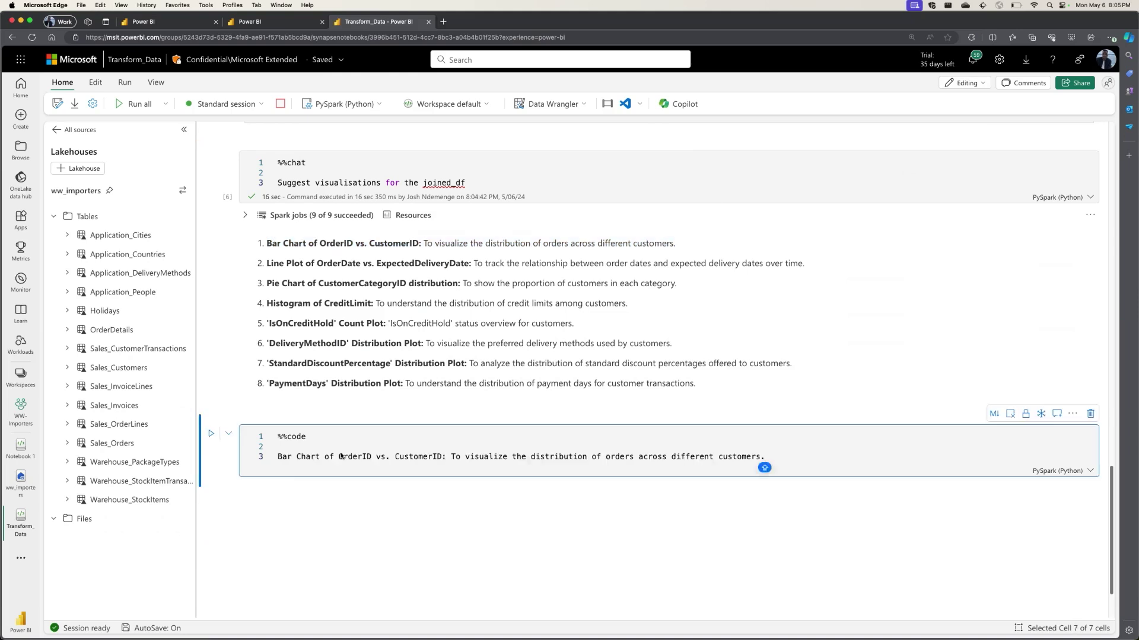
{"action": "left_click", "coordinate": [211, 434]}
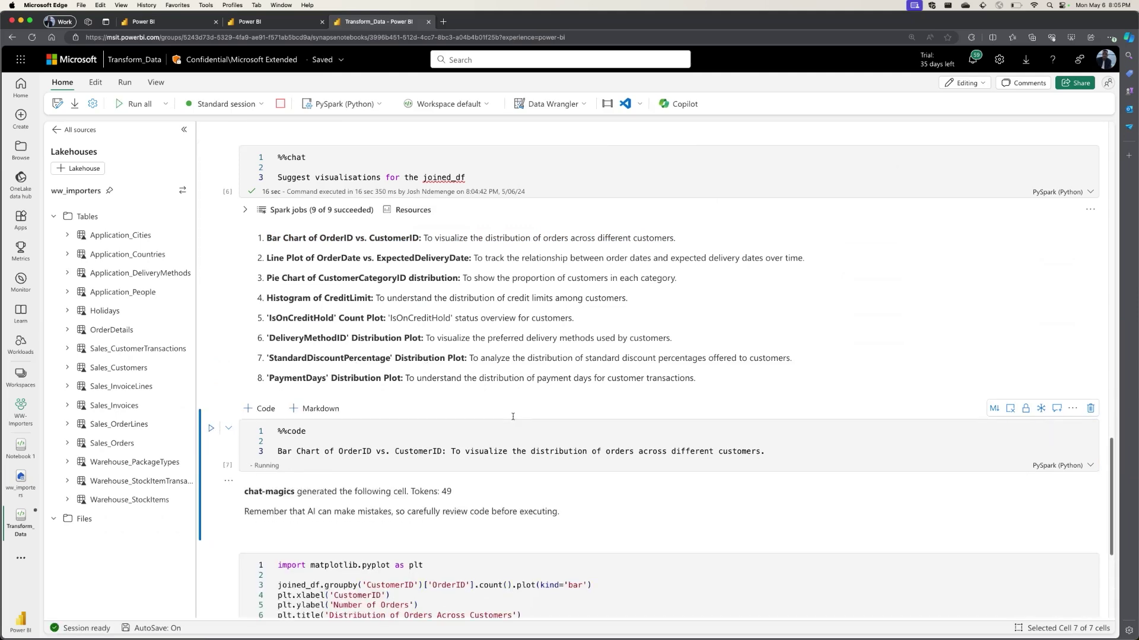
- Run the generated matplotlib cell for the orders-per-customer bar chart and review its output
{"action": "scroll", "coordinate": [415, 427], "scroll_direction": "down", "scroll_amount": 3}
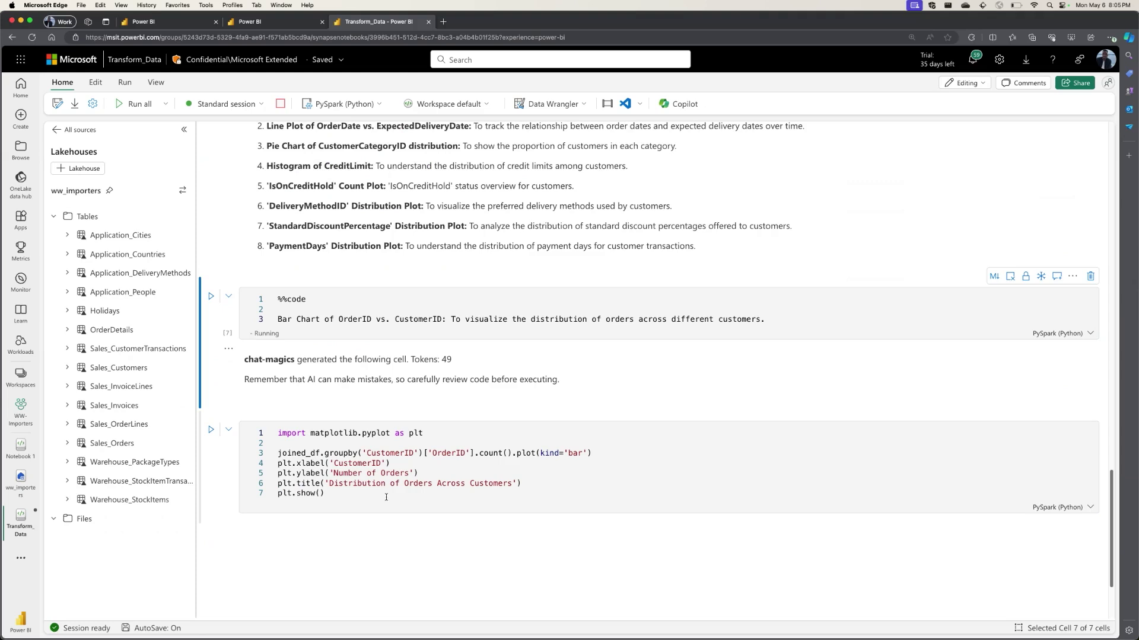
{"action": "left_click", "coordinate": [211, 428]}
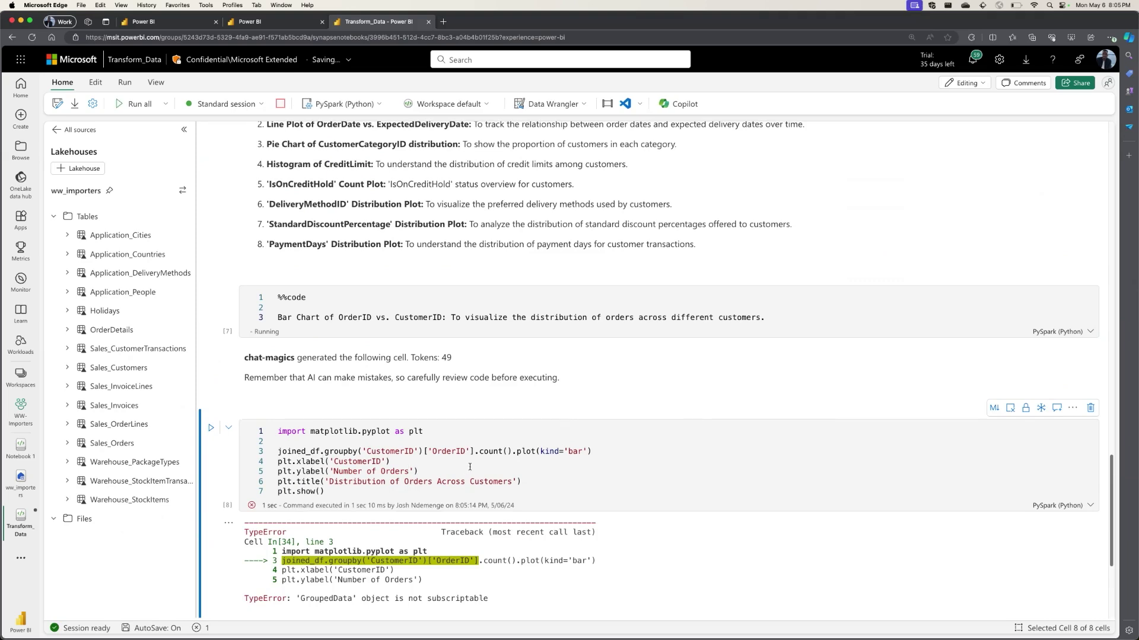
{"action": "scroll", "coordinate": [307, 449], "scroll_direction": "down", "scroll_amount": 1}
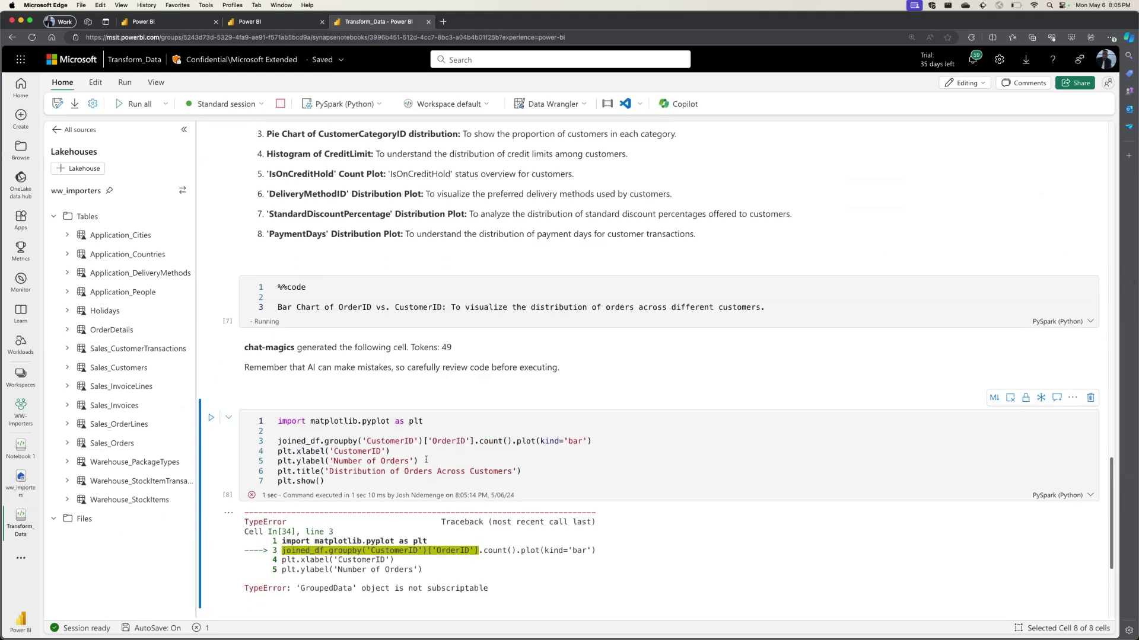
{"action": "scroll", "coordinate": [426, 460], "scroll_direction": "up", "scroll_amount": 4}
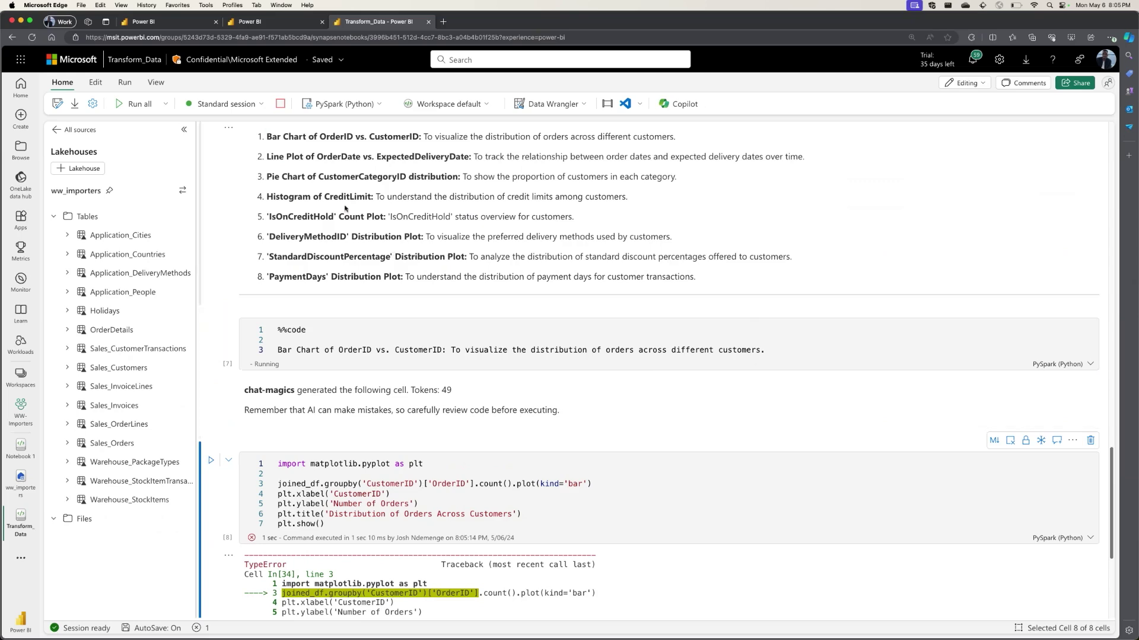
- Look at the Power BI Stock Monitoring report and return to the Transform_Data notebook
{"action": "left_click", "coordinate": [274, 24]}
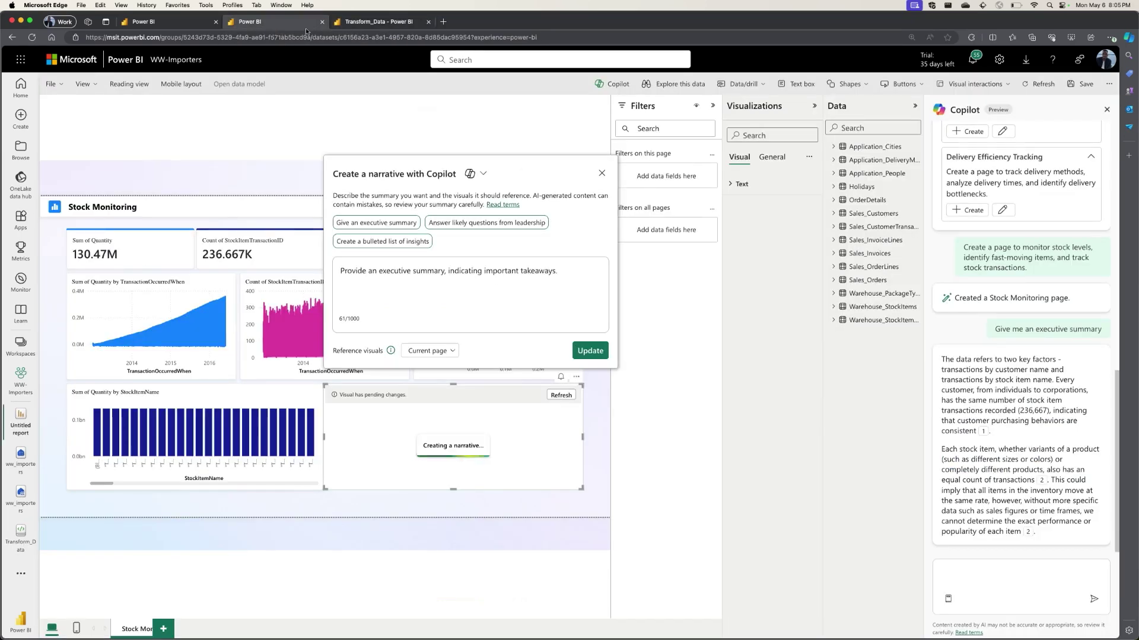
{"action": "left_click", "coordinate": [340, 23]}
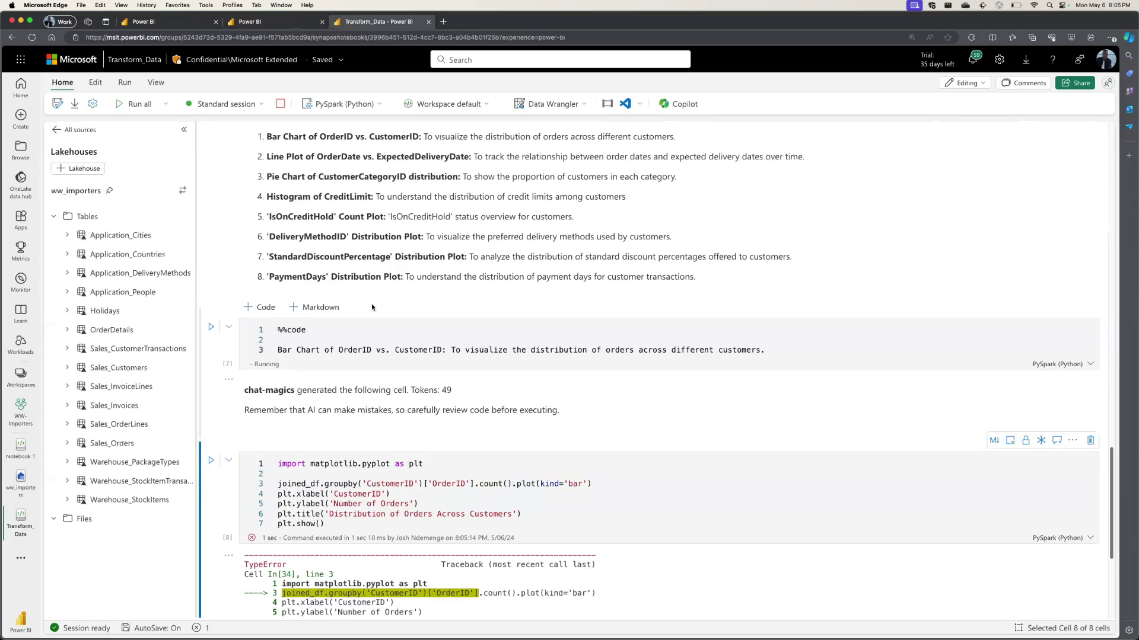